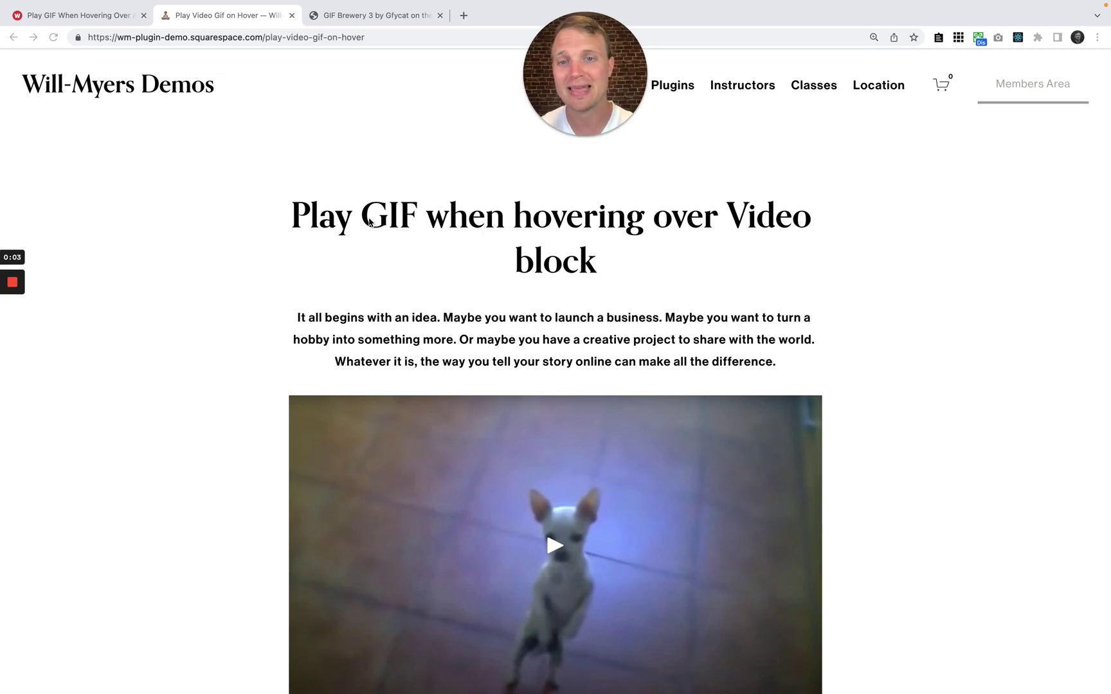
Step: Scroll to the chihuahua video block and hover it to preview the GIF playing
scroll(623, 238, "down", 3)
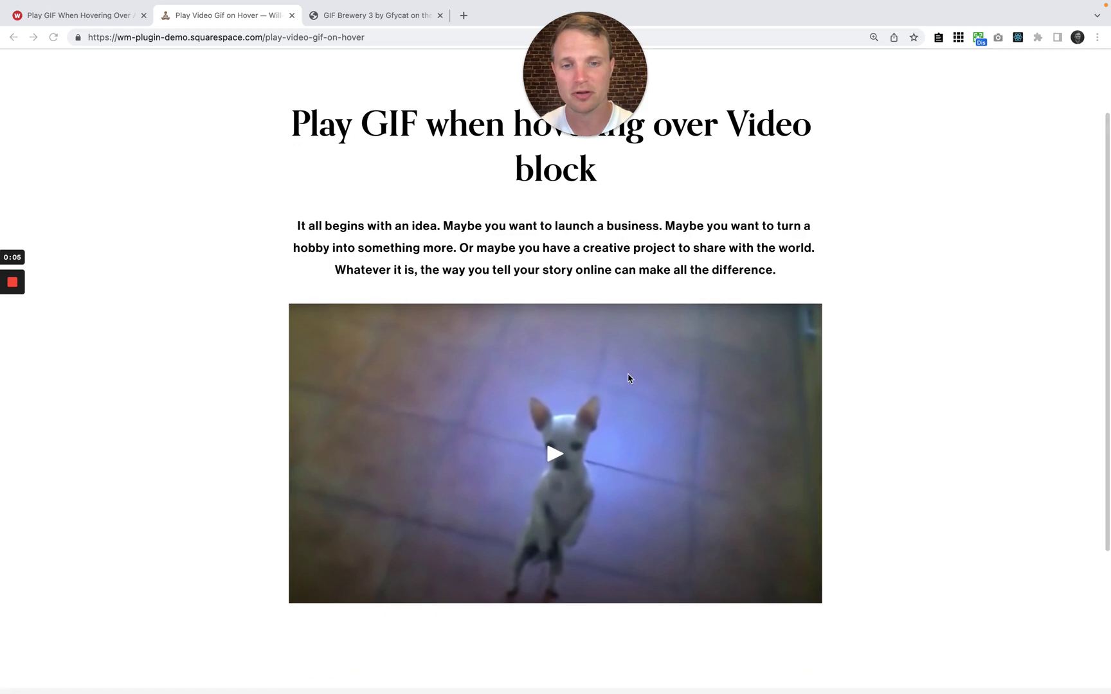
mouse_move(654, 389)
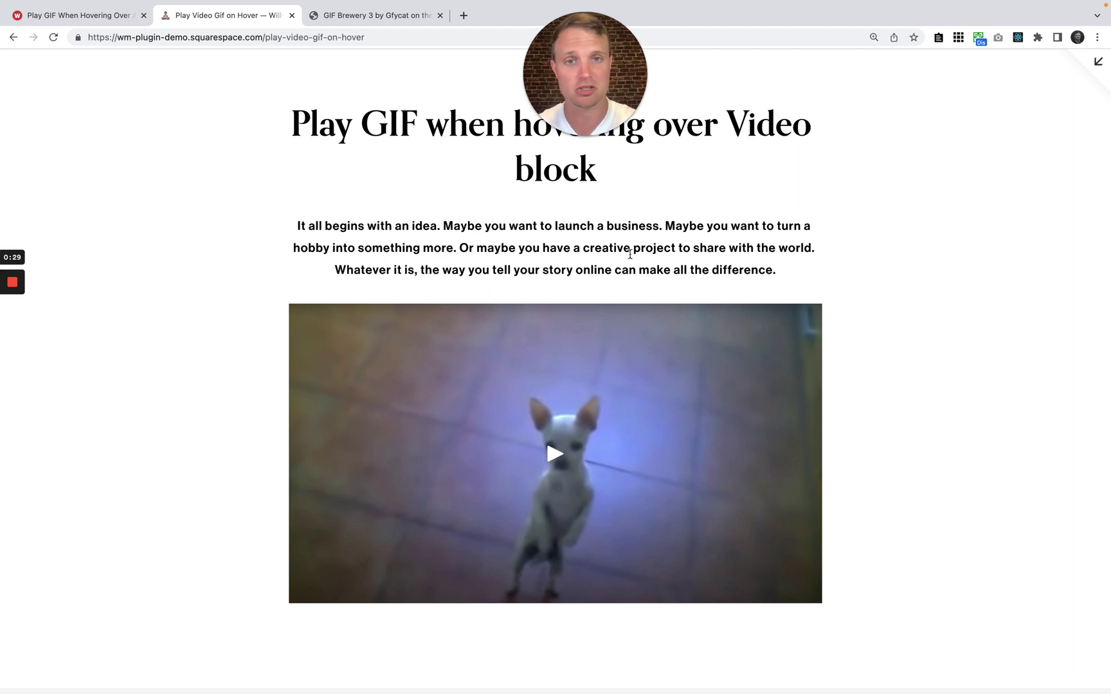
mouse_move(576, 413)
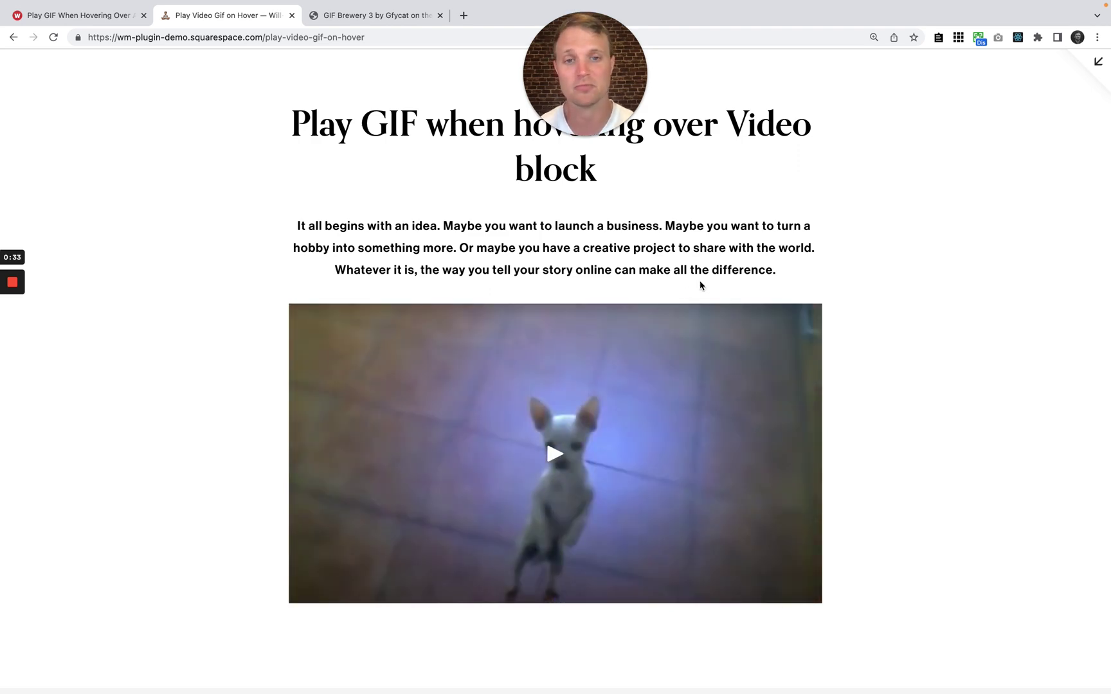
Step: Delete all existing code in Custom CSS and save the empty stylesheet
left_click(1096, 67)
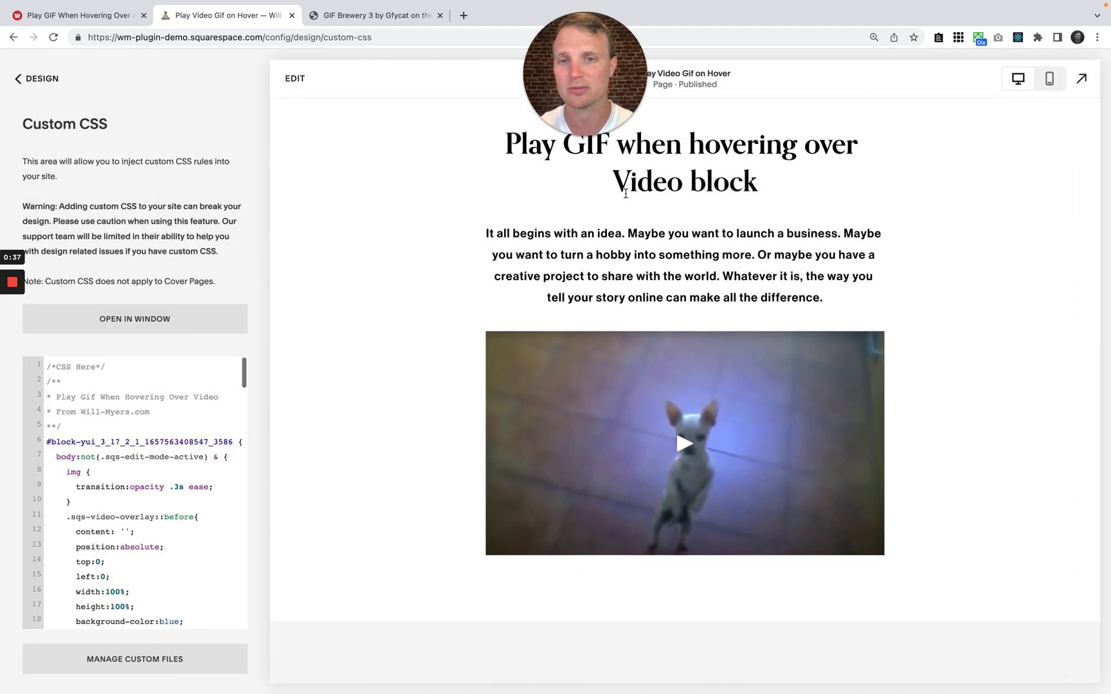
left_click_drag(44, 381, 112, 397)
key("BackSpace")
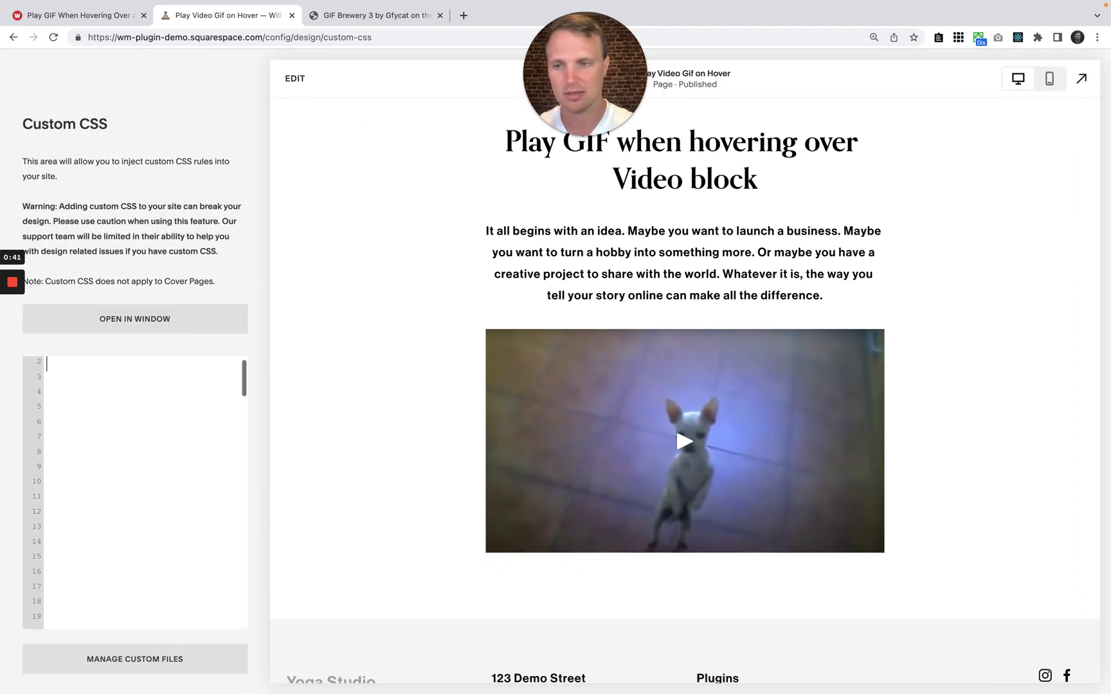
left_click(29, 81)
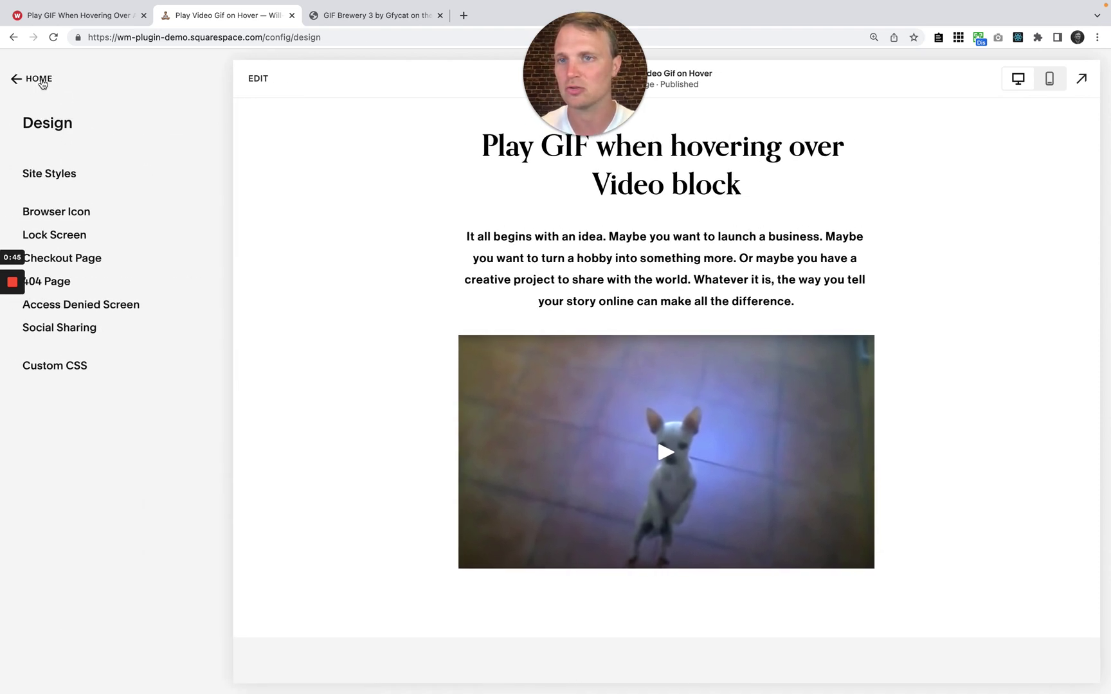
Step: Edit the Home page and remove the chihuahua video block
left_click(36, 79)
left_click(256, 79)
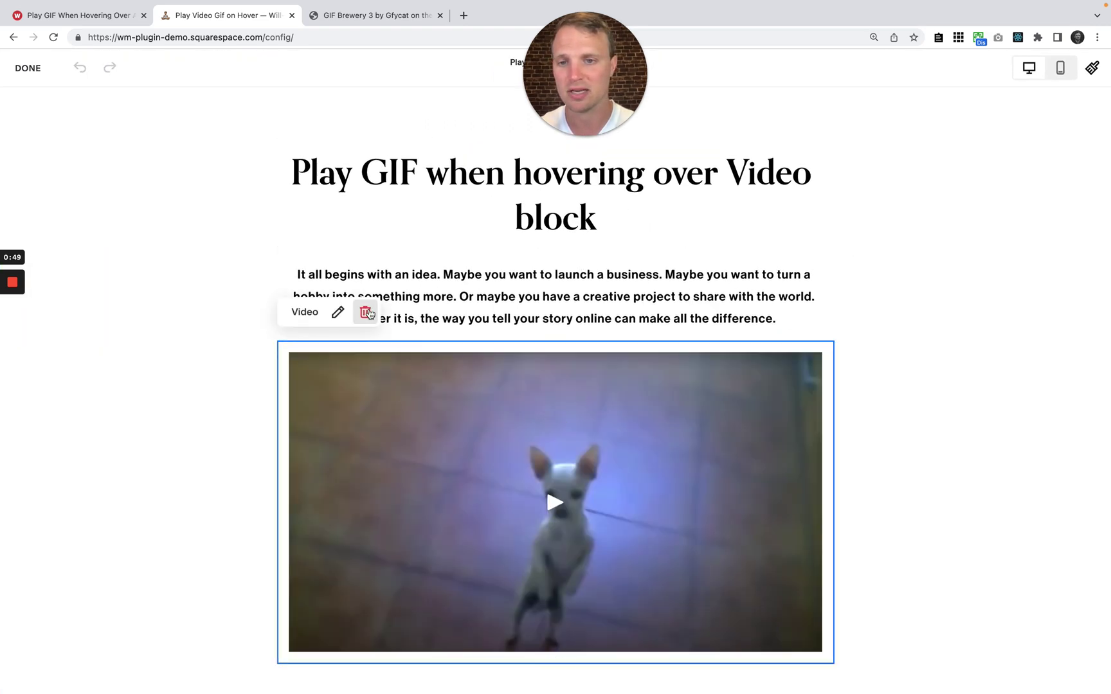
left_click(364, 312)
left_click(630, 412)
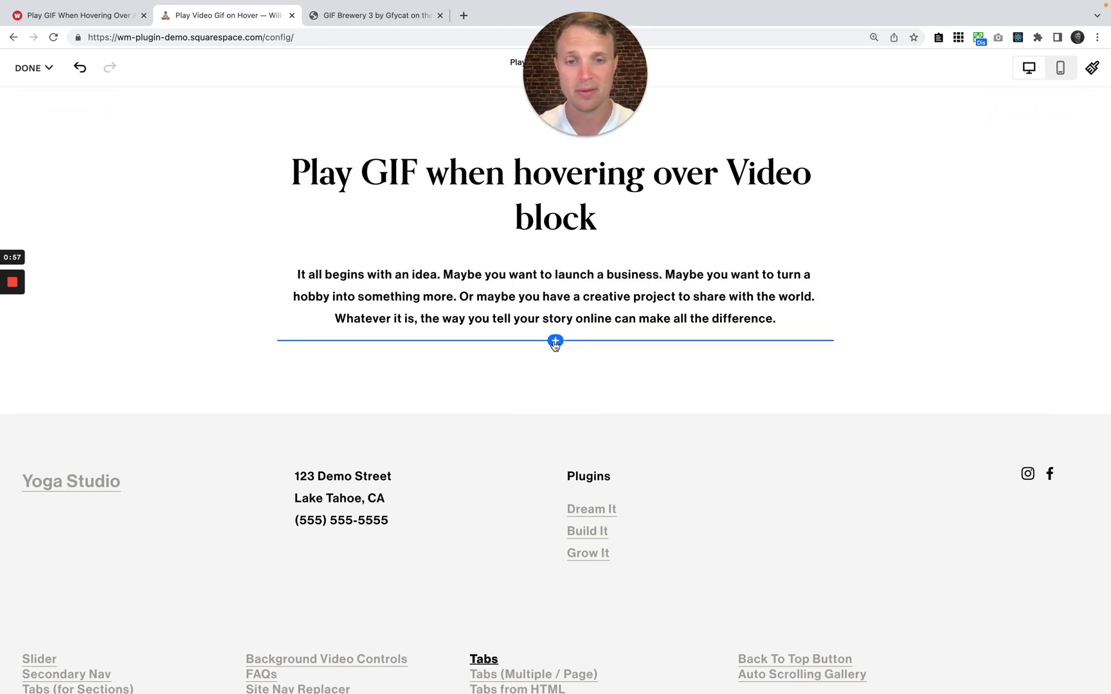
Step: Insert a video block below the paragraph embedding the YouTube link for 'Cute chihuahua dancing Flamenco'
left_click(555, 341)
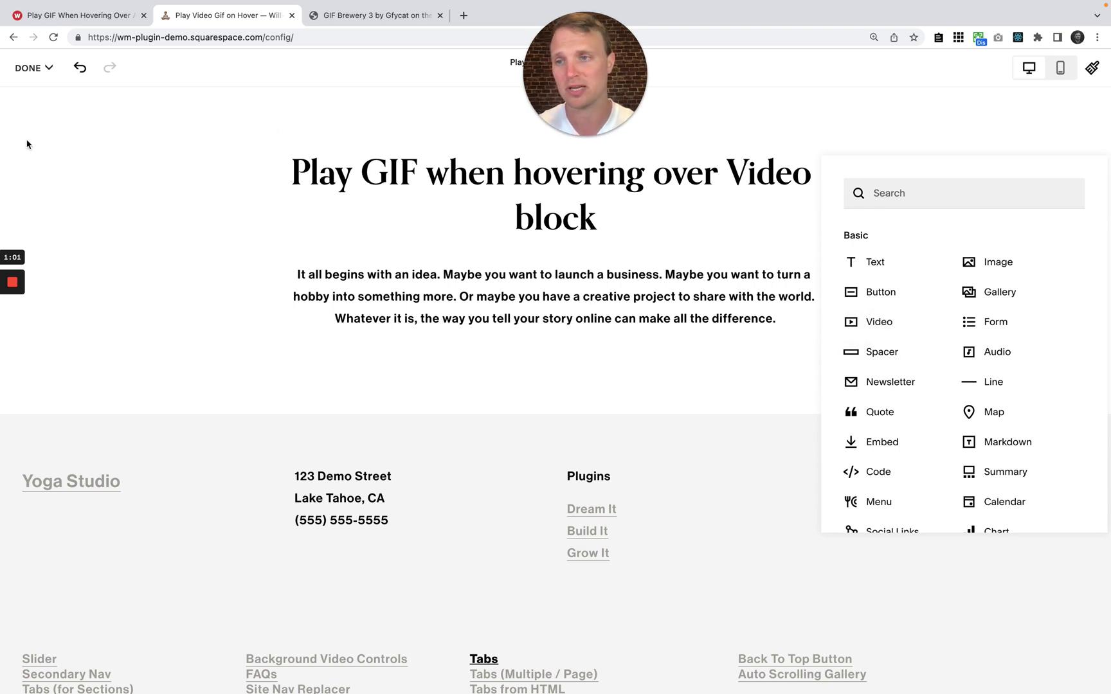
left_click(891, 320)
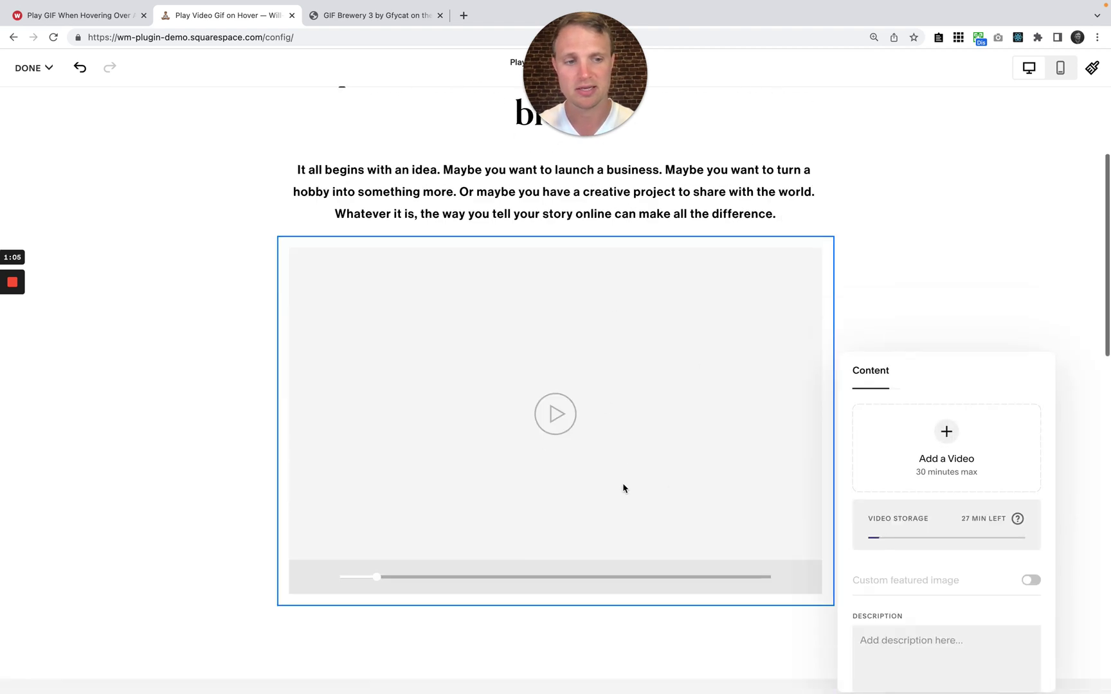
left_click(954, 451)
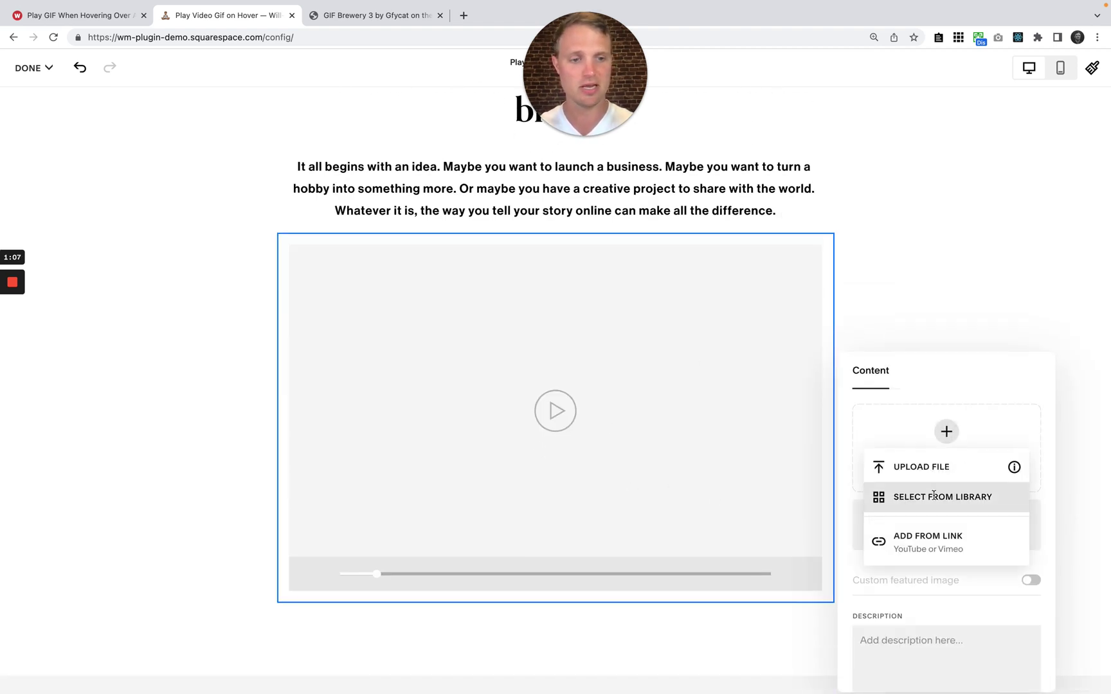
left_click(930, 547)
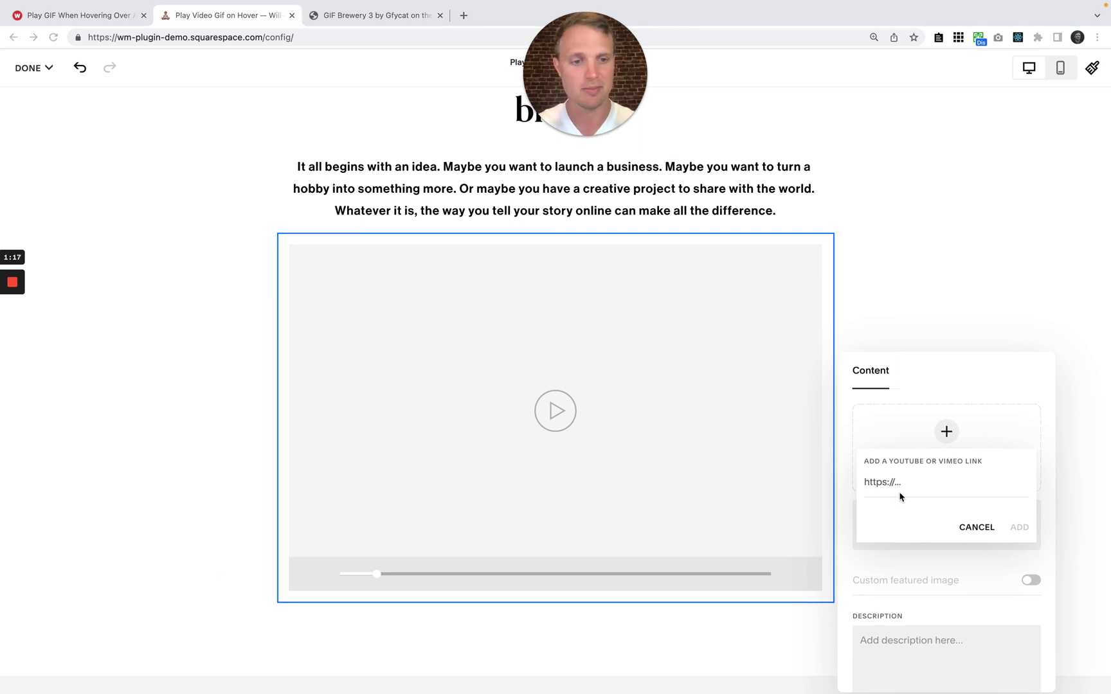
type("https://www.youtube.com/watch?v=LaYPWtNvJ-A")
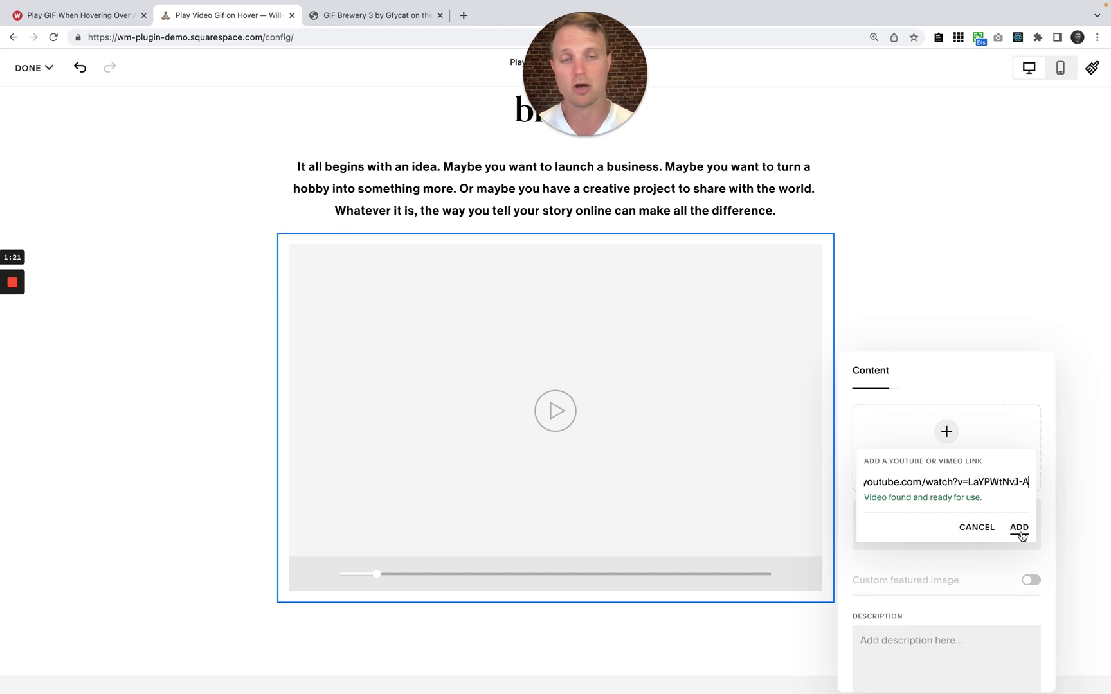
left_click(1019, 528)
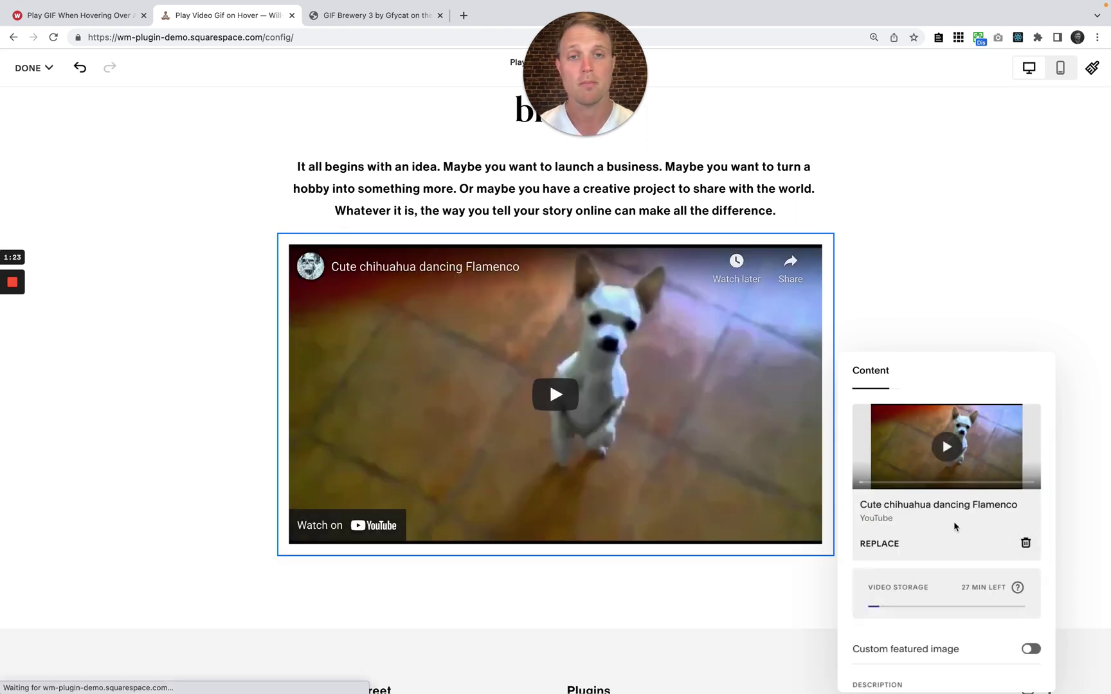
Step: Enable Custom featured image on the video block and pick Dancing Chihuahua.jpg from the library
scroll(953, 526, "down", 2)
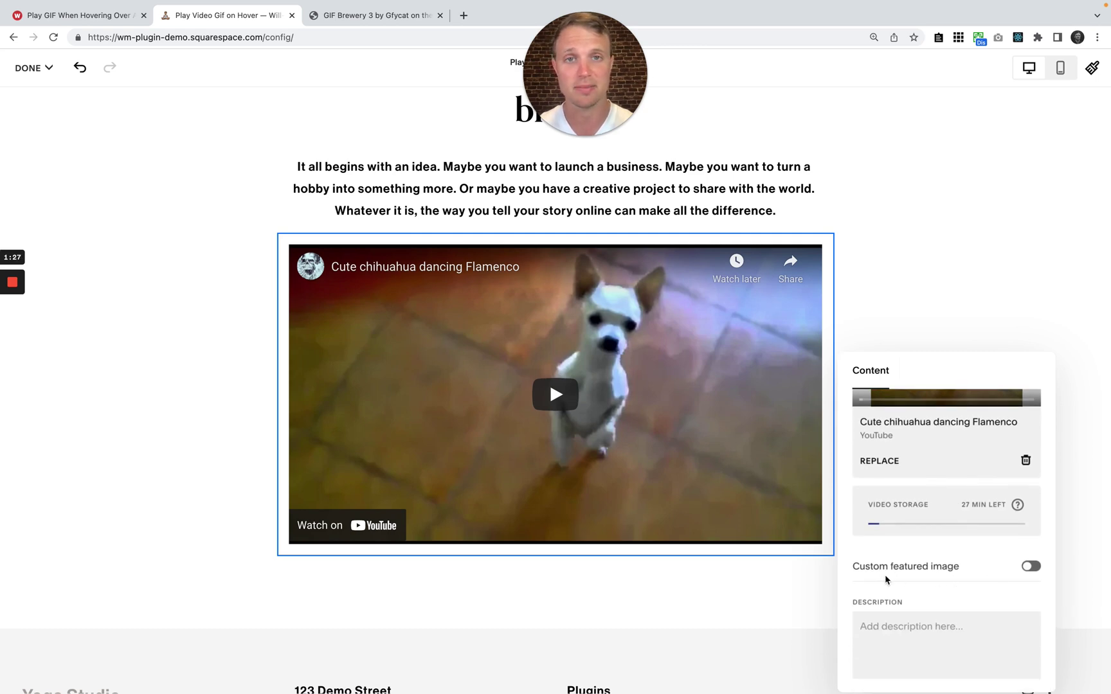
left_click(1030, 566)
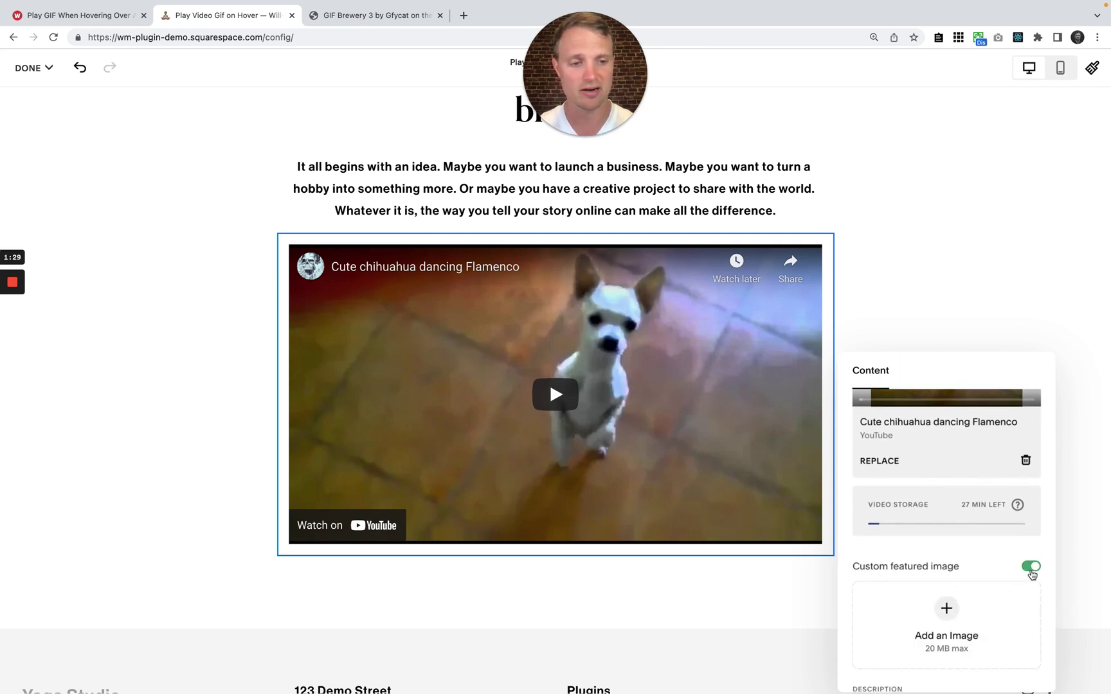
scroll(1030, 574, "down", 2)
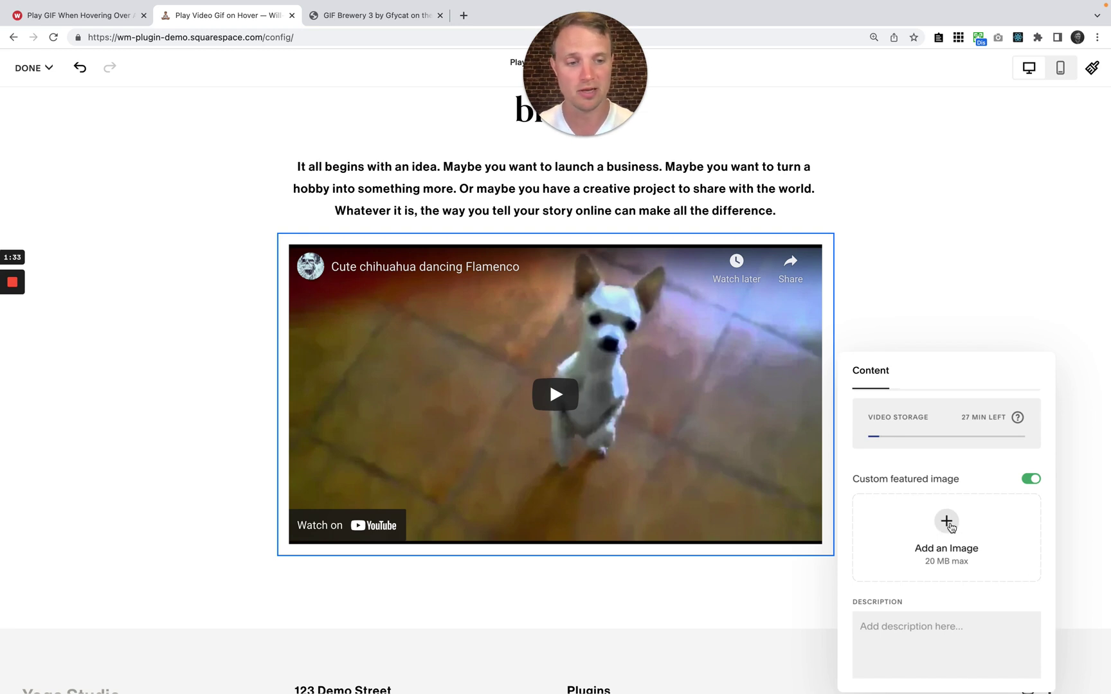
left_click(946, 522)
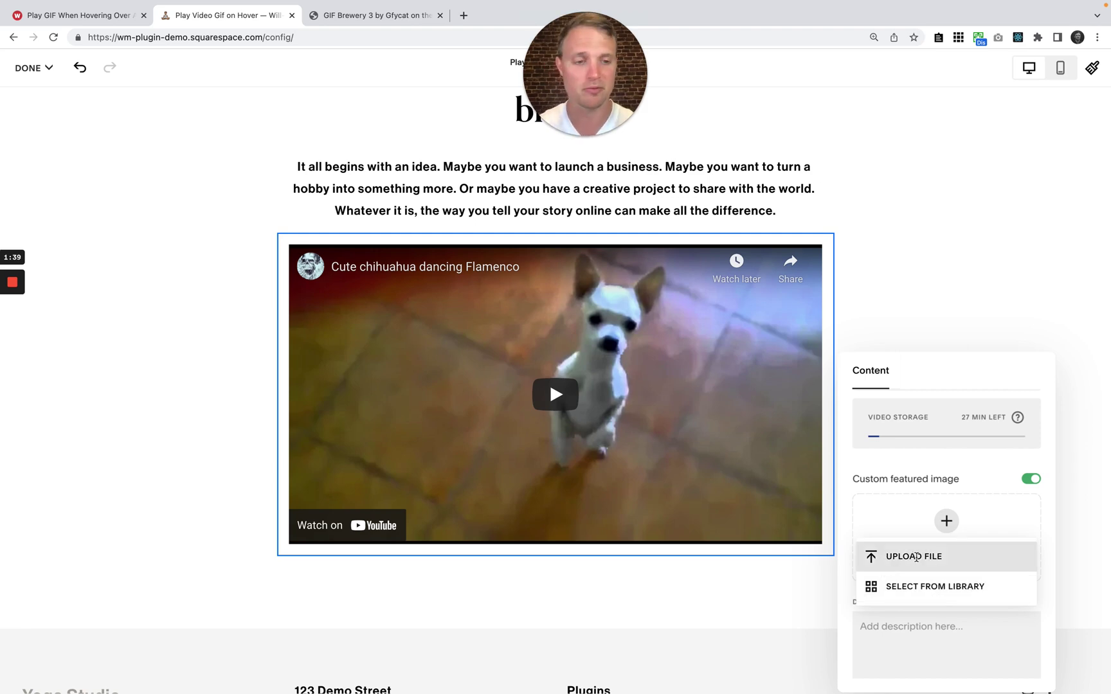
left_click(883, 592)
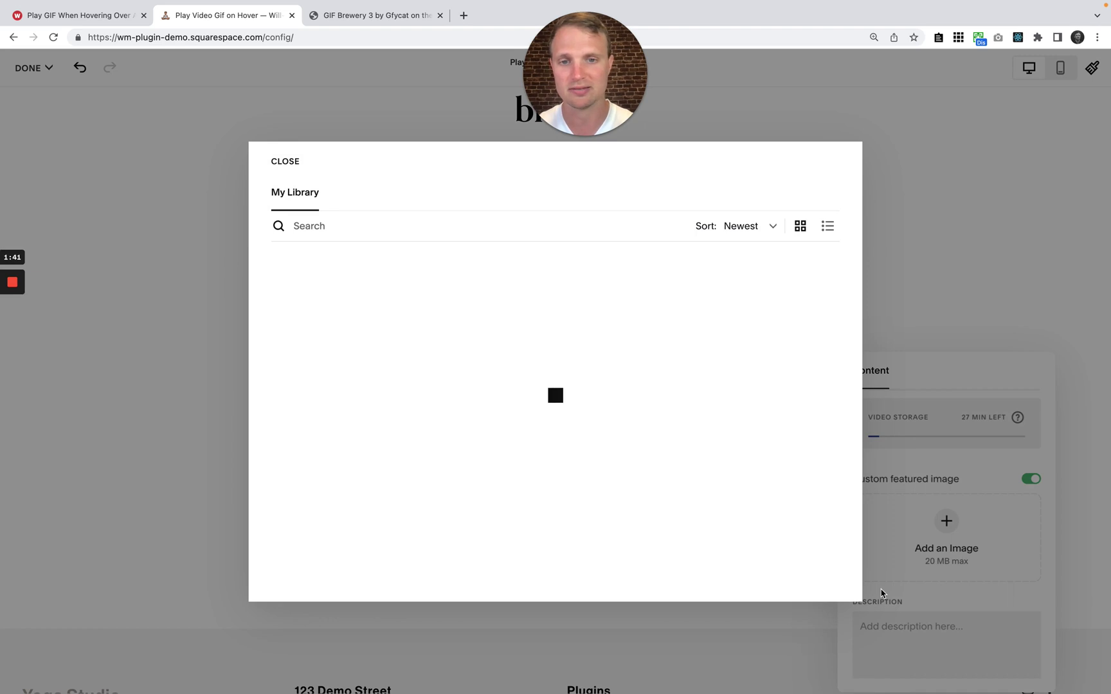
mouse_move(335, 319)
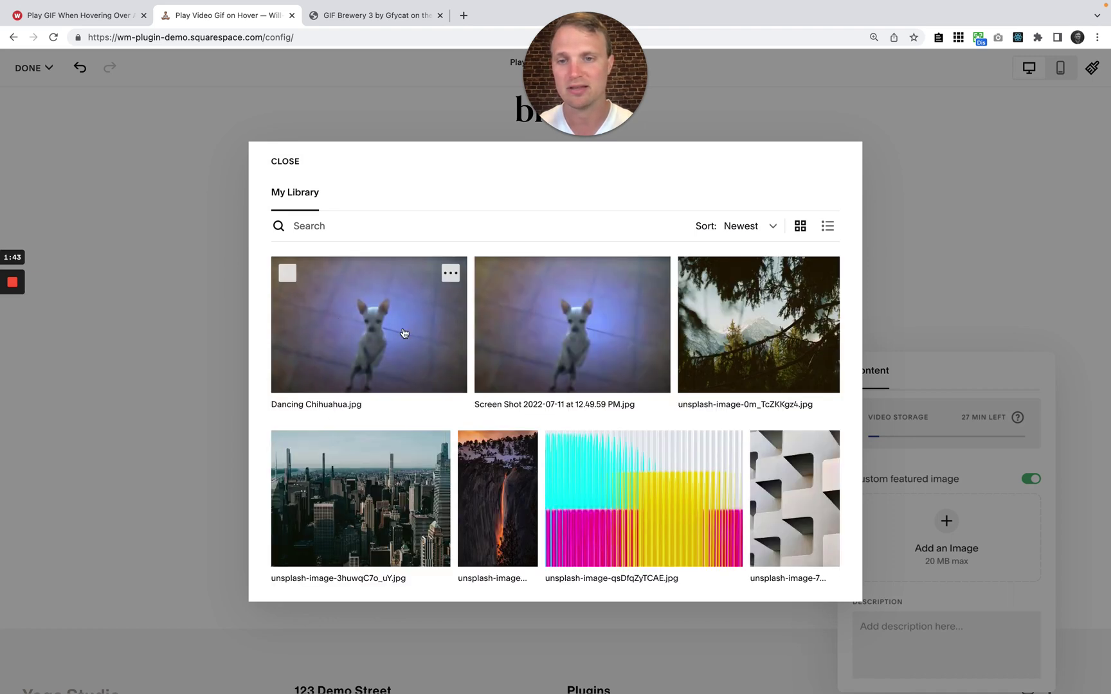
left_click(383, 321)
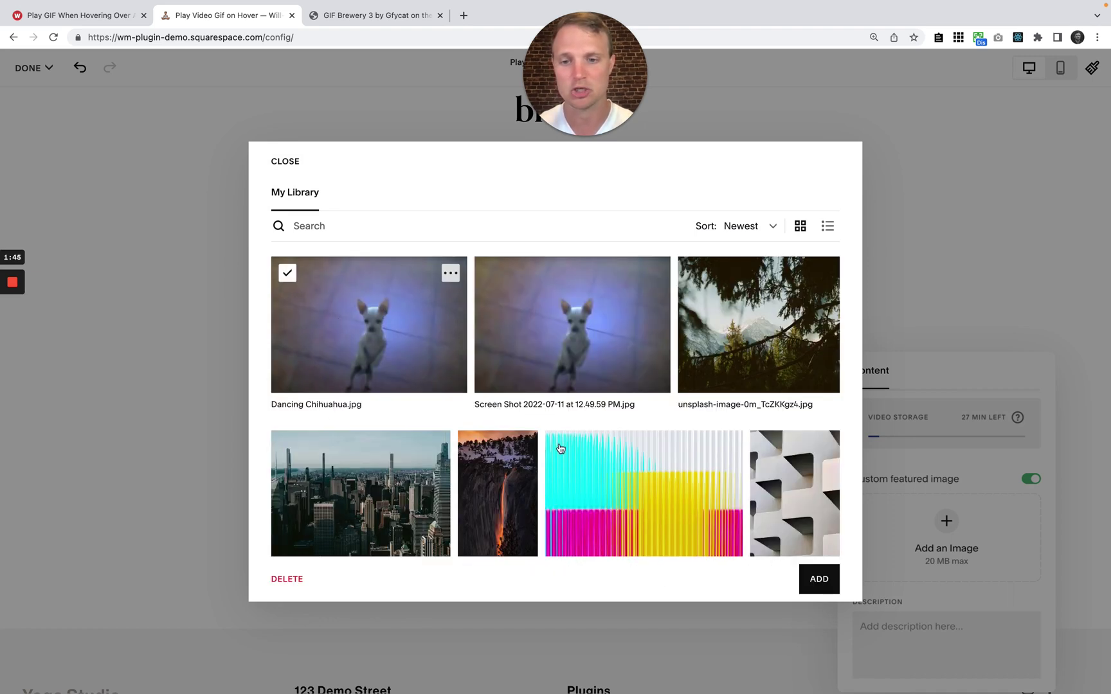
left_click(818, 578)
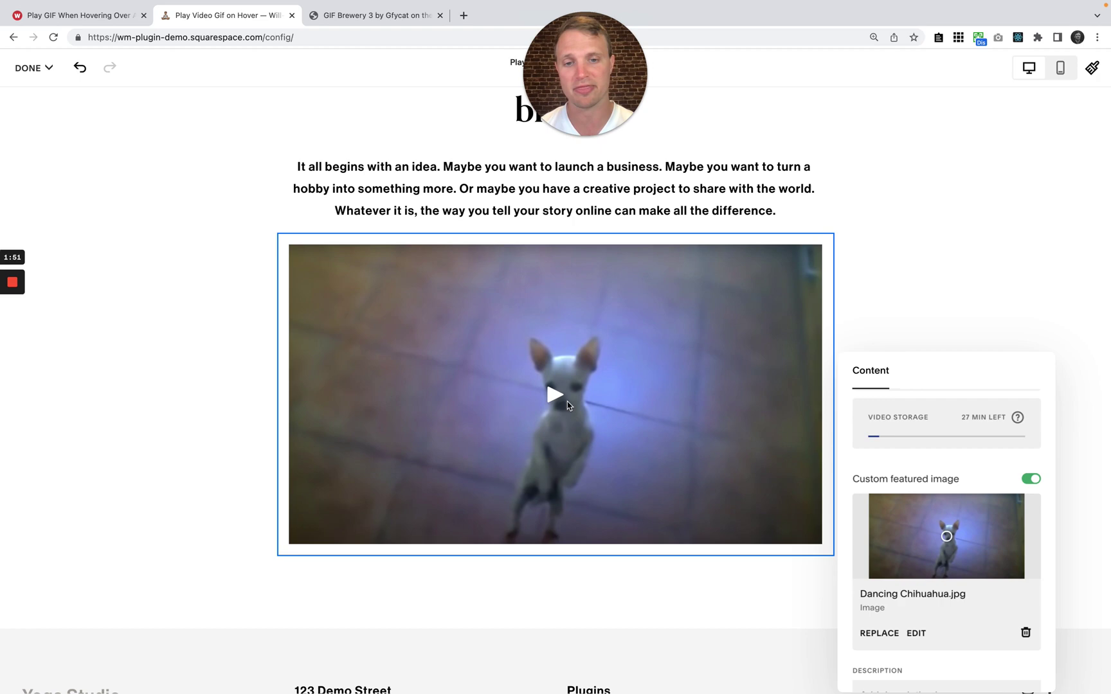
Step: Close the block settings and save the page edits from the Done menu
left_click(944, 271)
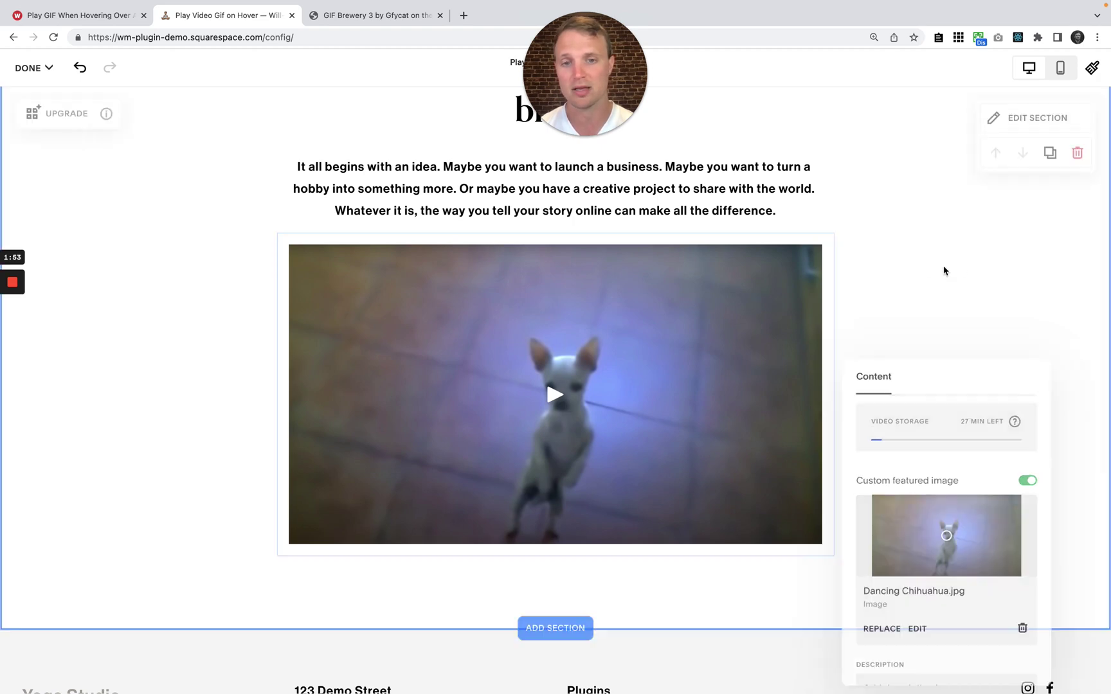
left_click(46, 68)
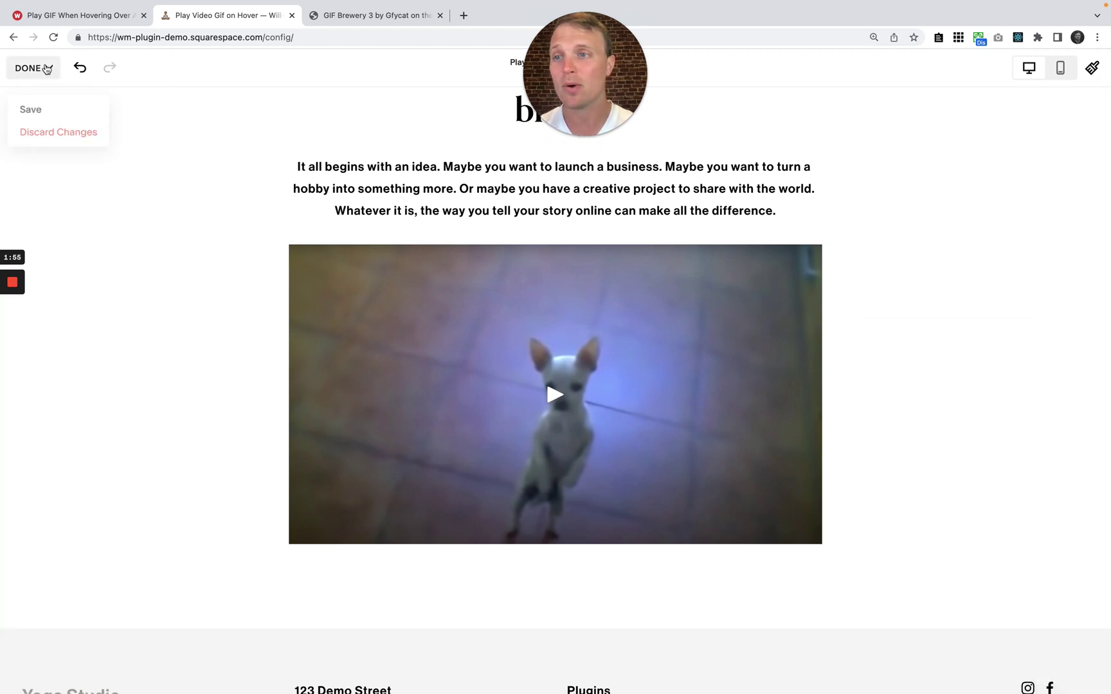
left_click(32, 110)
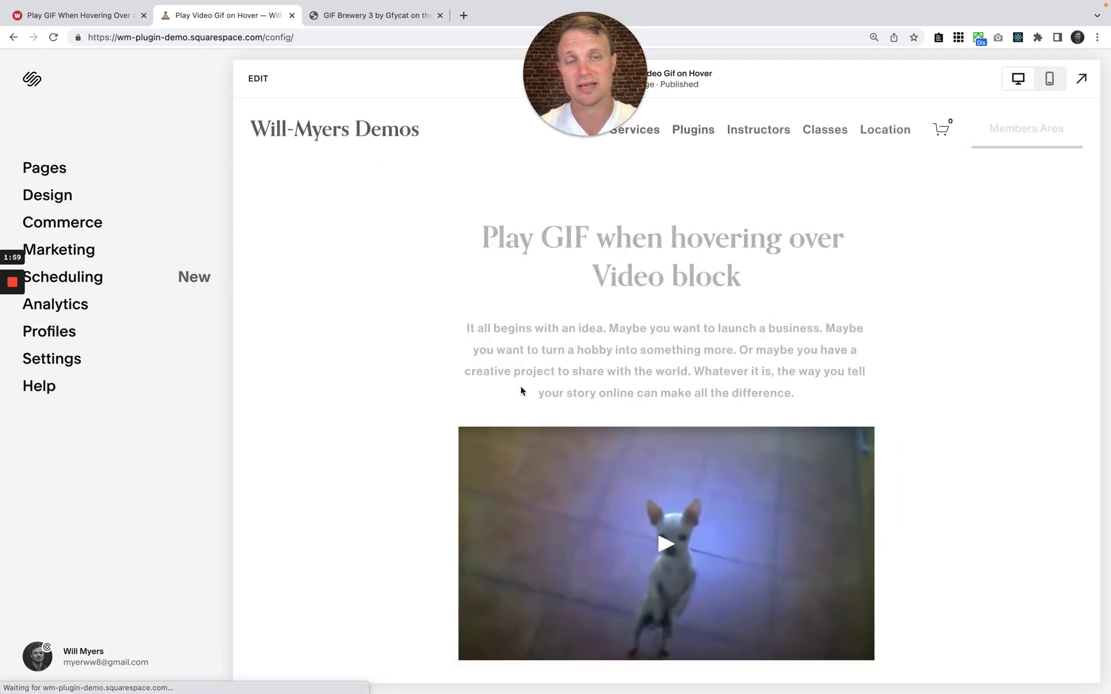
Step: Copy the hover CSS from the tutorial's The Code section and return to Squarespace's Design settings
left_click(103, 14)
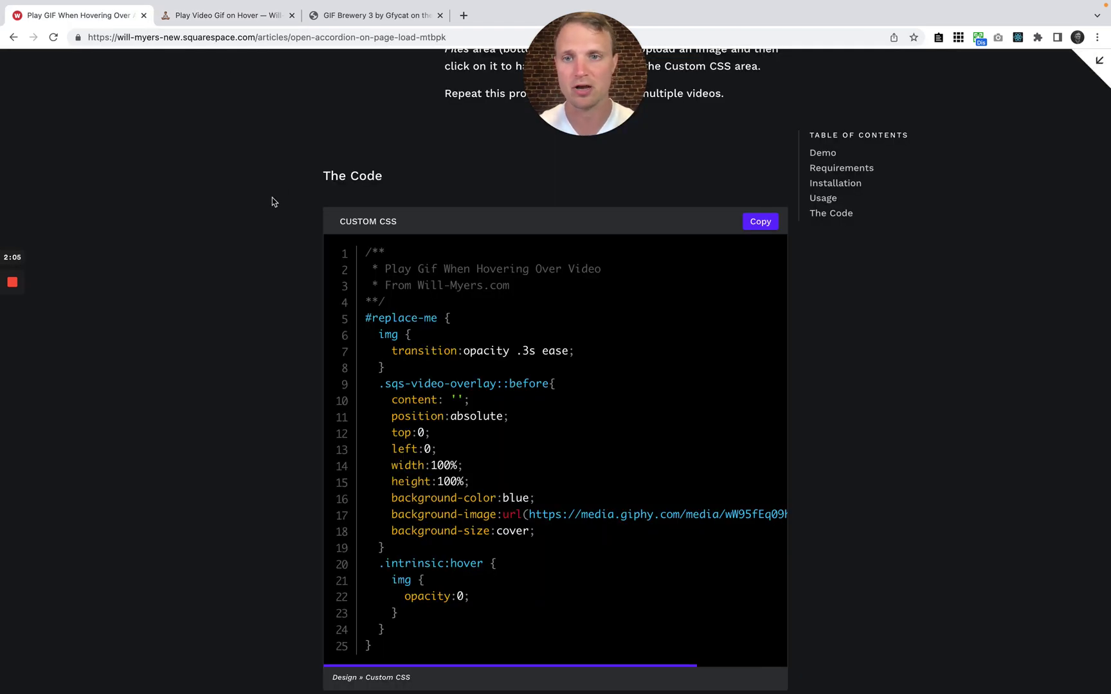
scroll(306, 190, "up", 1)
scroll(306, 191, "up", 15)
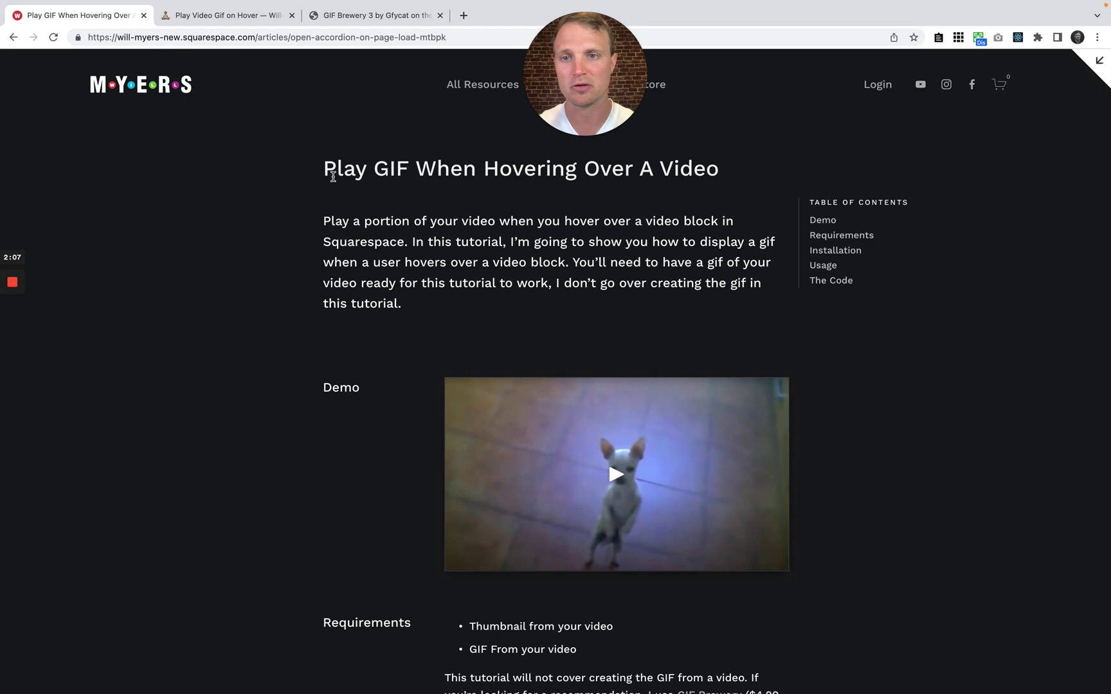
scroll(614, 270, "down", 15)
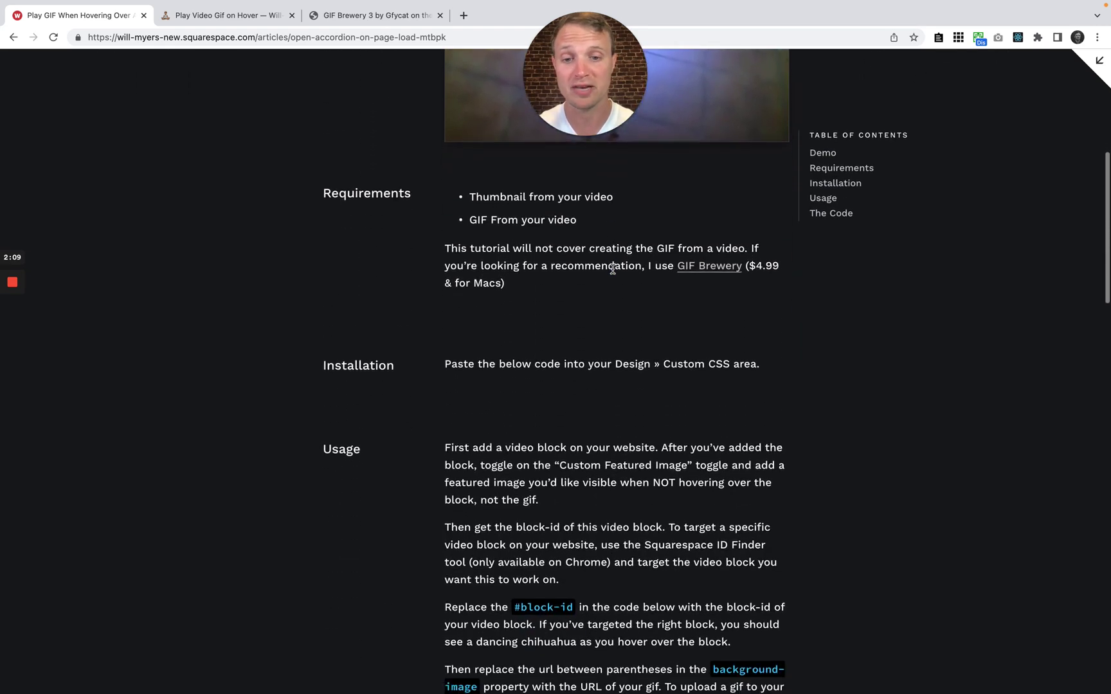
scroll(613, 269, "down", 3)
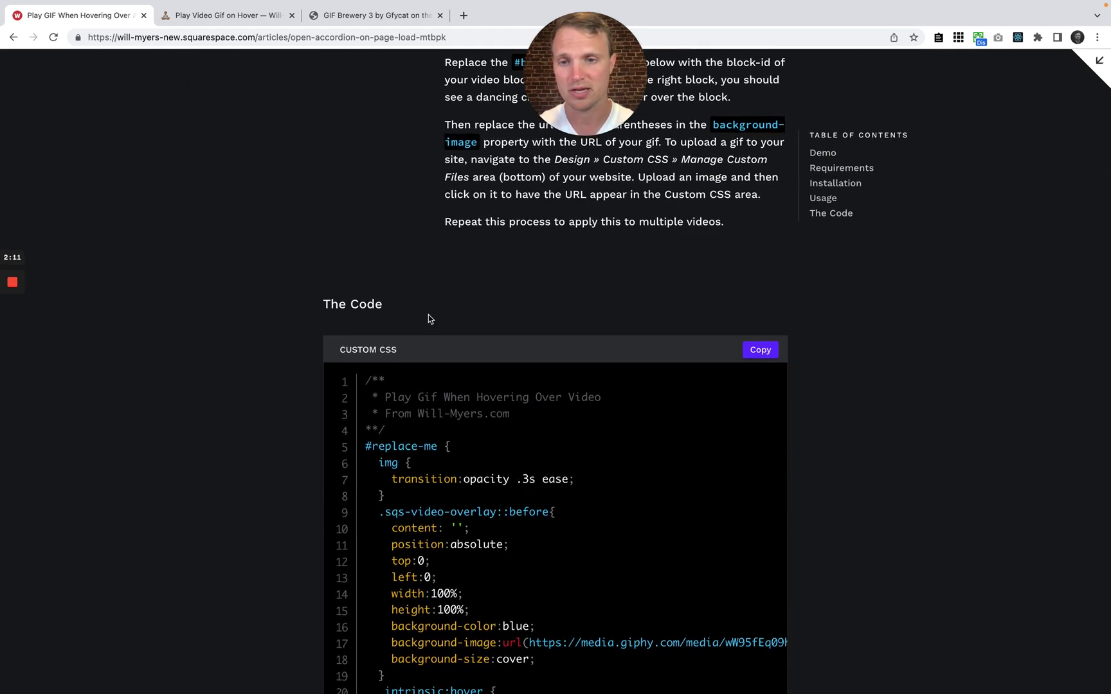
scroll(429, 320, "down", 3)
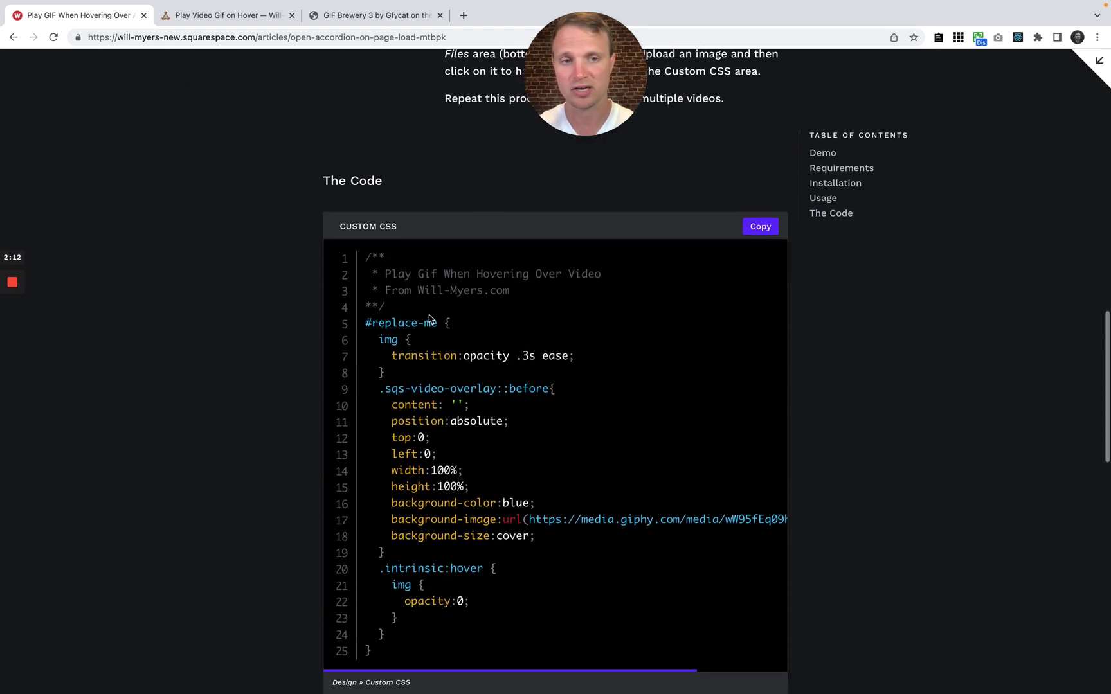
left_click(758, 229)
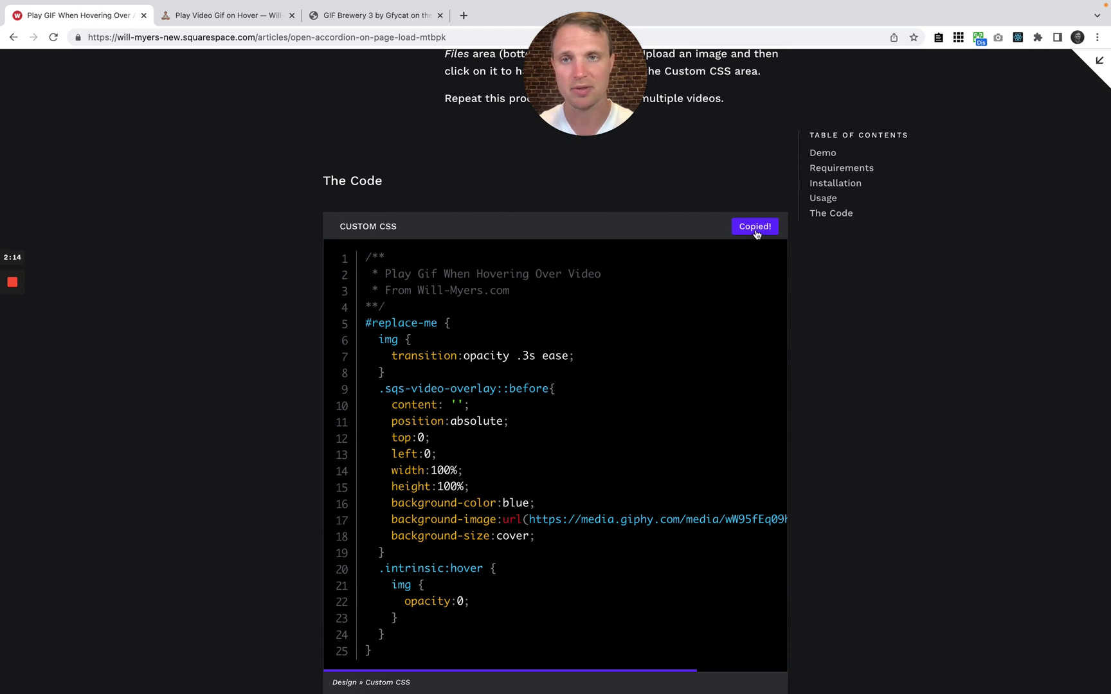
left_click(255, 16)
left_click(56, 200)
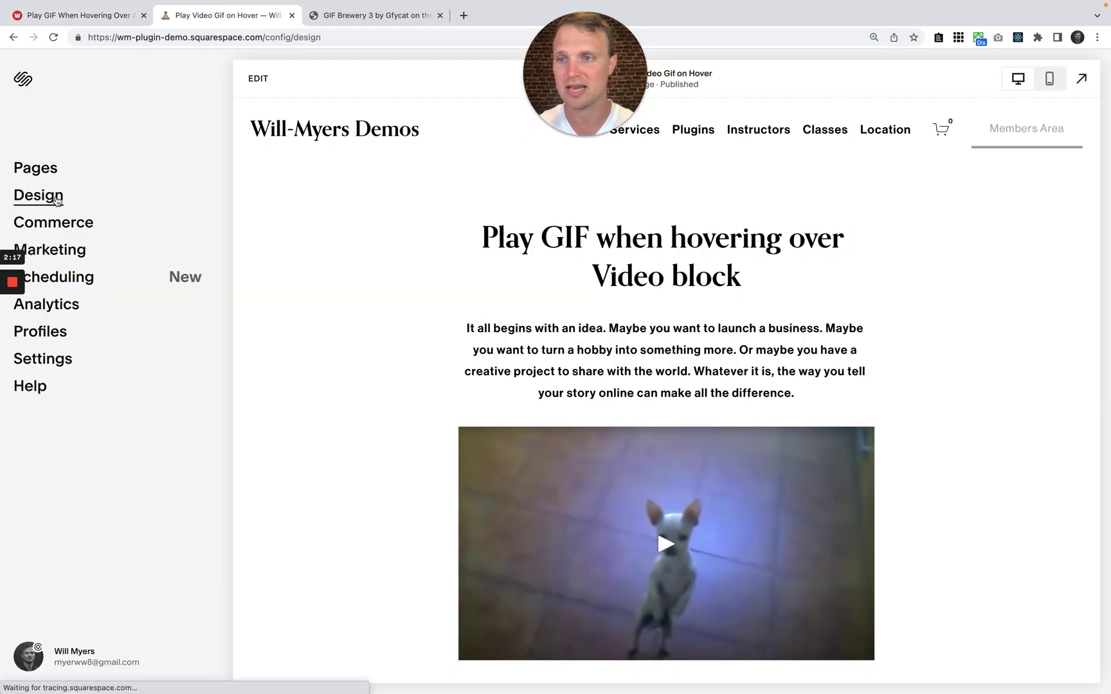
Step: Paste the copied hover CSS snippet into the Custom CSS editor
left_click(56, 365)
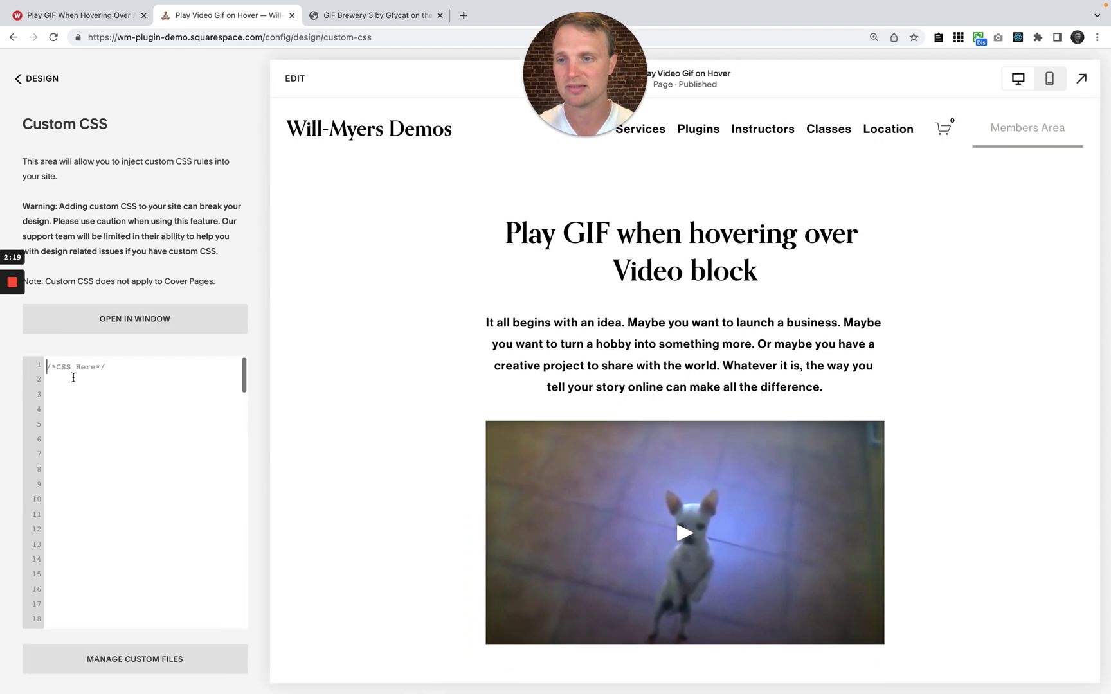
left_click(75, 379)
key("super+v")
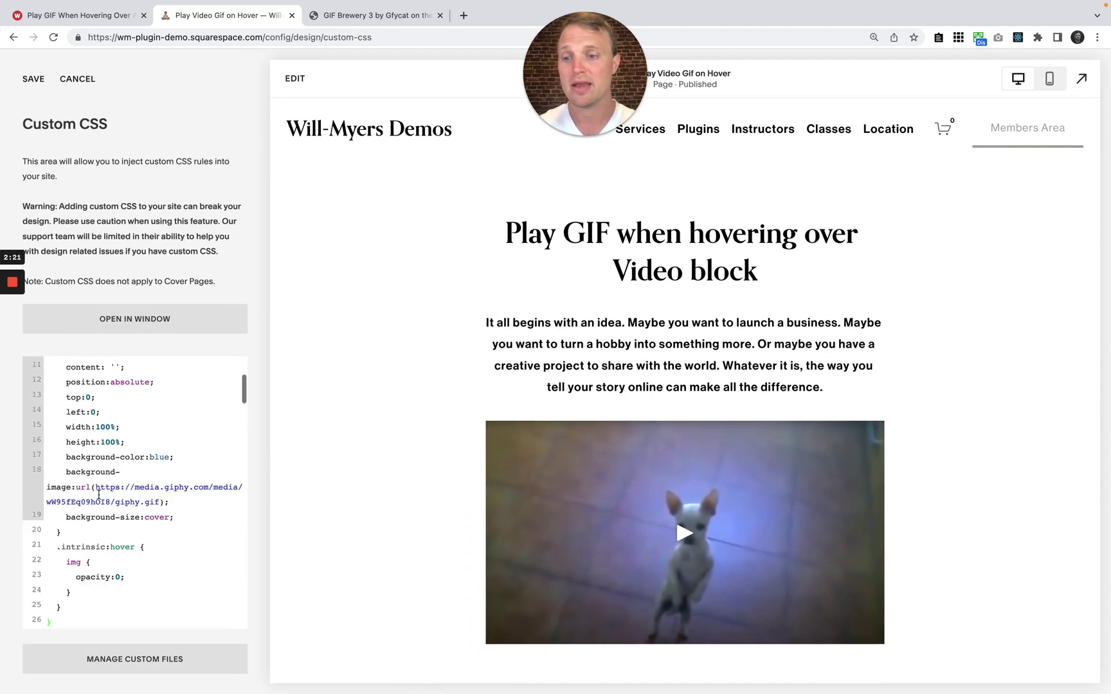
scroll(99, 494, "up", 4)
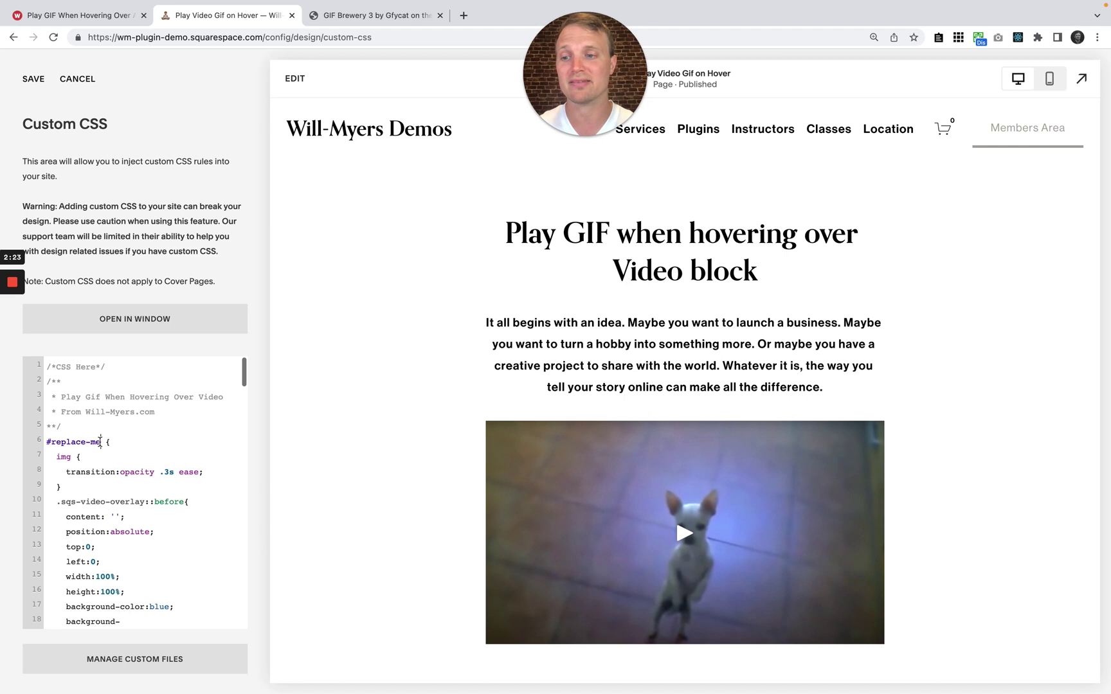
Step: Delete the placeholder giphy URL, leaving the background-image as an empty url()
left_click_drag(101, 441, 42, 445)
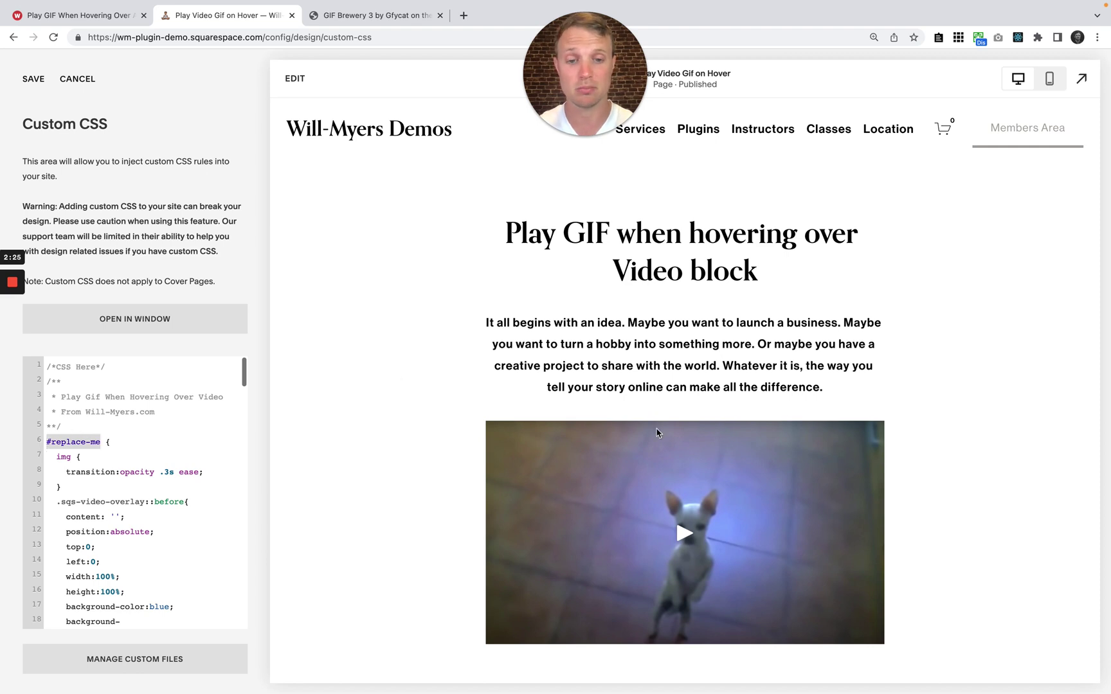
scroll(146, 512, "down", 5)
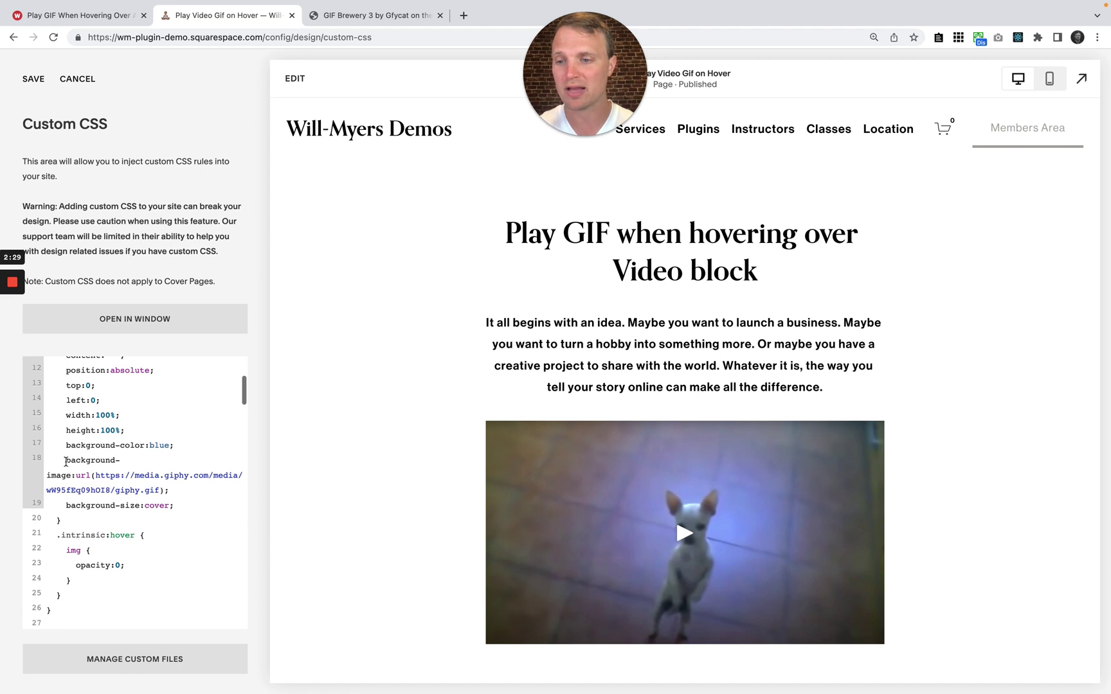
left_click_drag(66, 461, 161, 487)
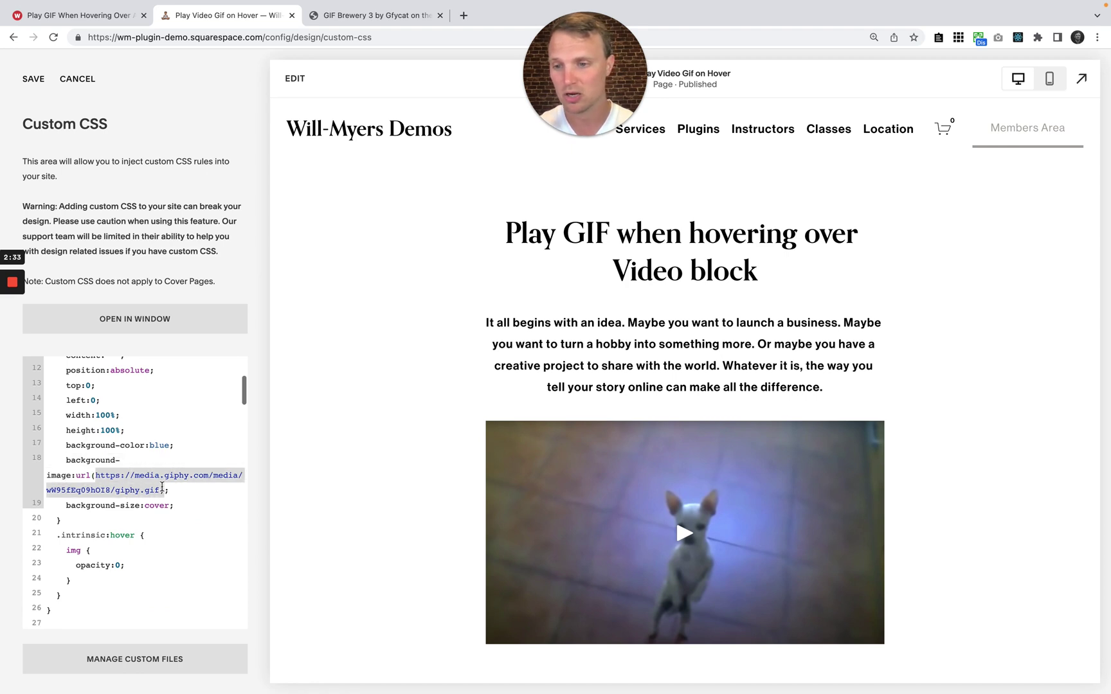
left_click(205, 442)
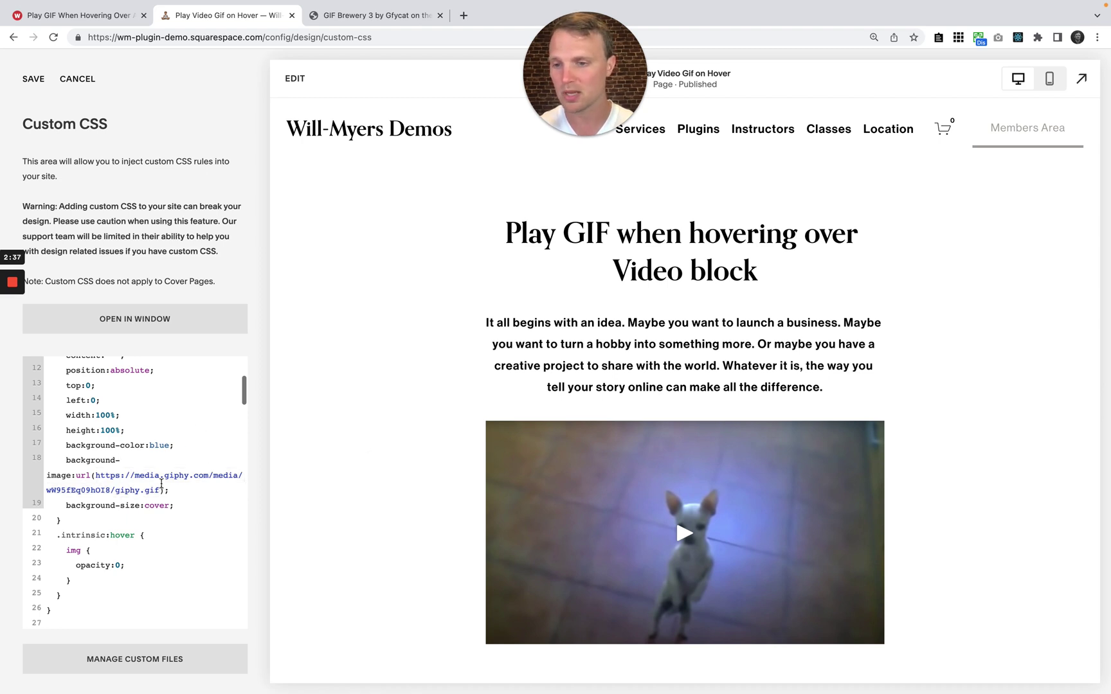
left_click_drag(159, 488, 101, 481)
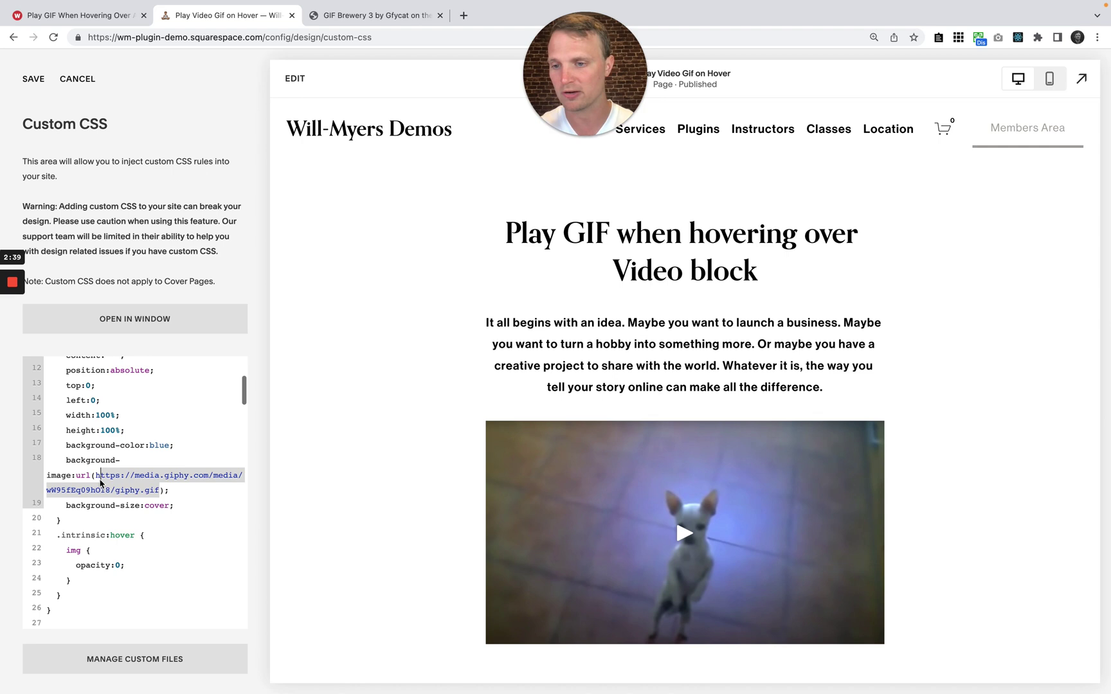
key("BackSpace")
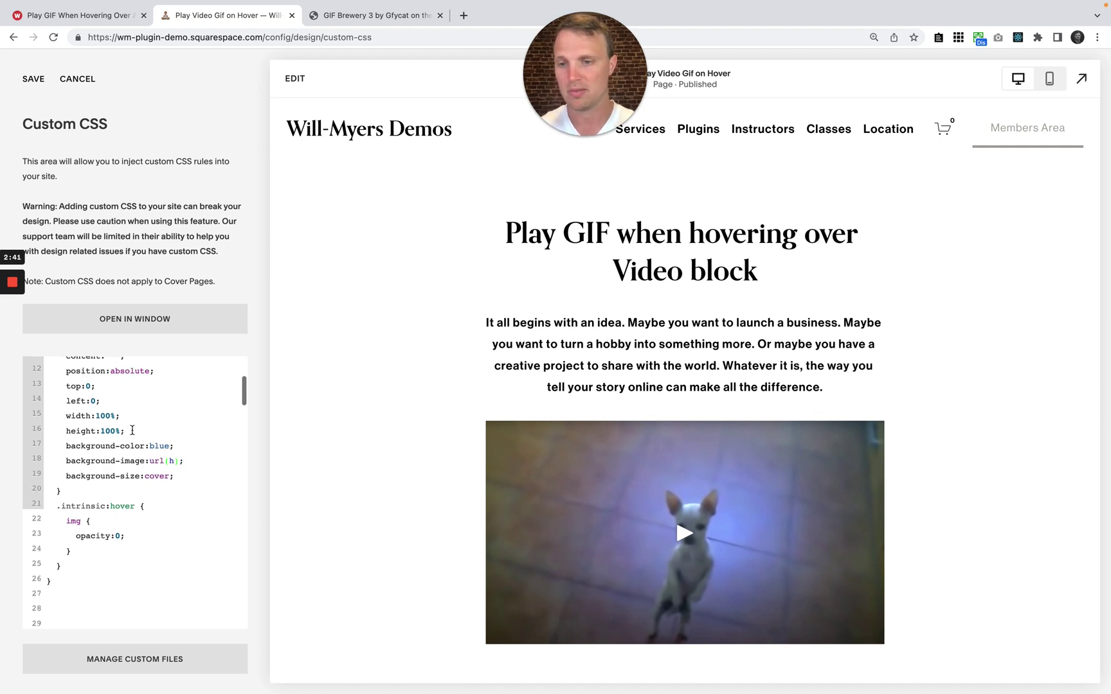
key("BackSpace")
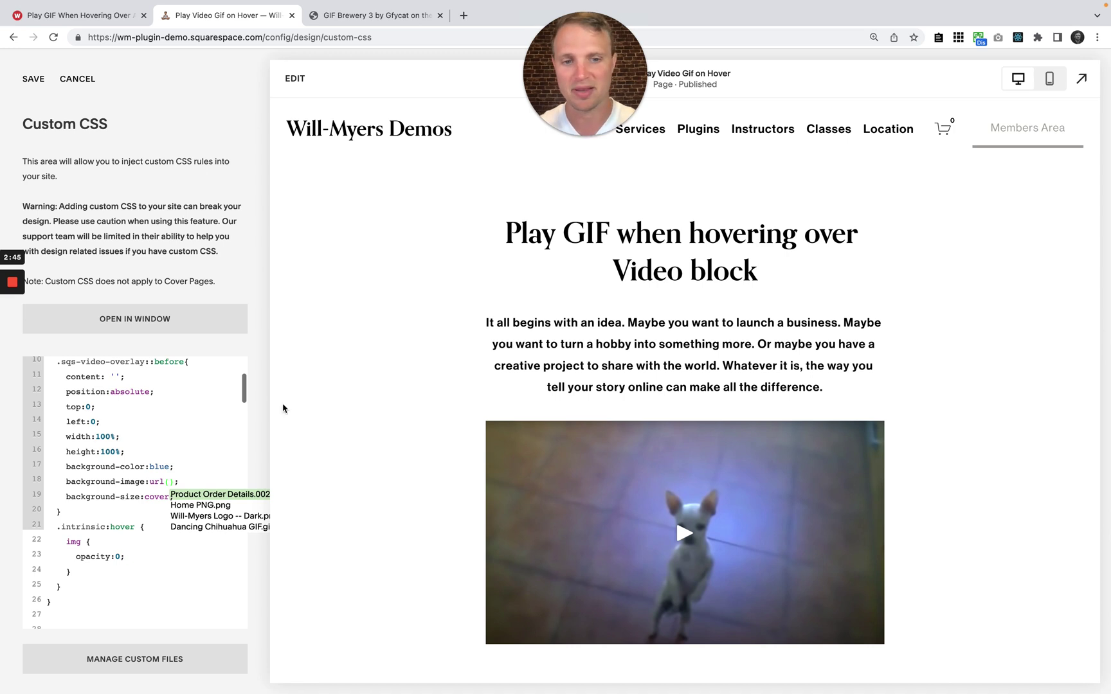
Step: Select the #replace-me placeholder selector on line 6
scroll(162, 409, "up", 3)
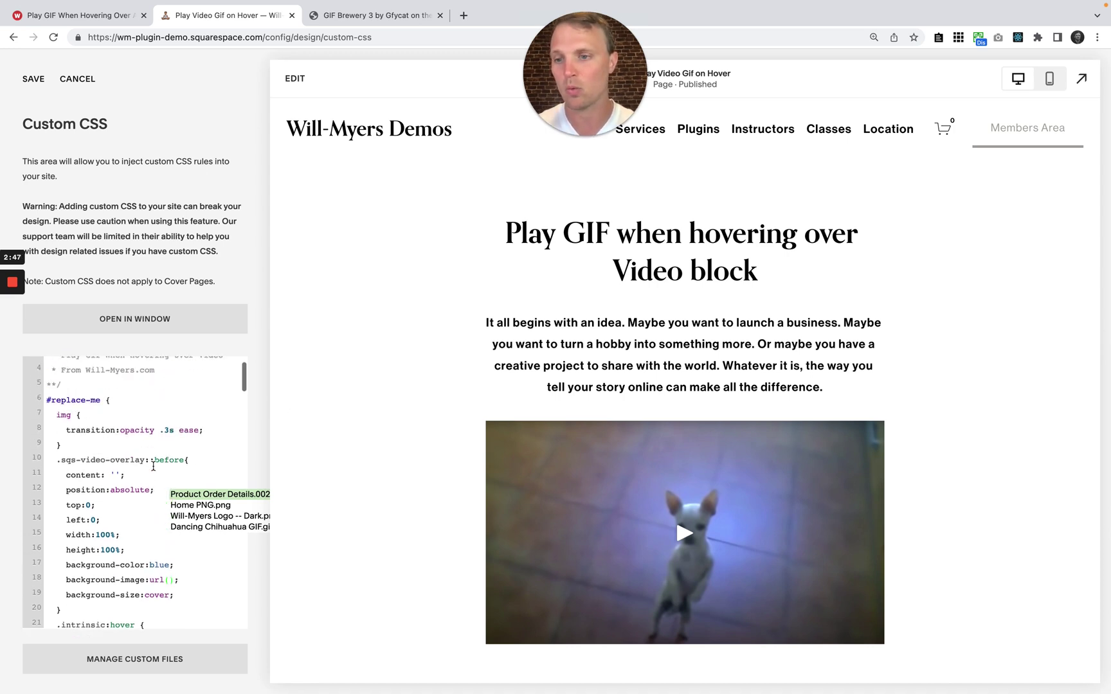
double_click(53, 402)
left_click_drag(53, 401, 42, 405)
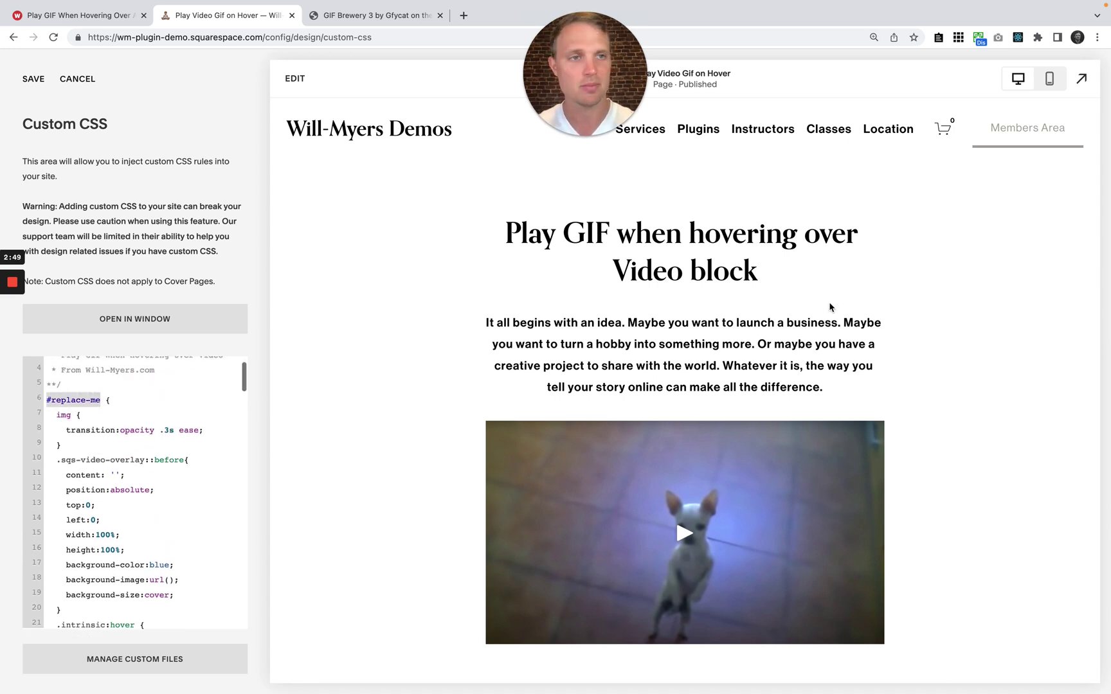
left_click(959, 39)
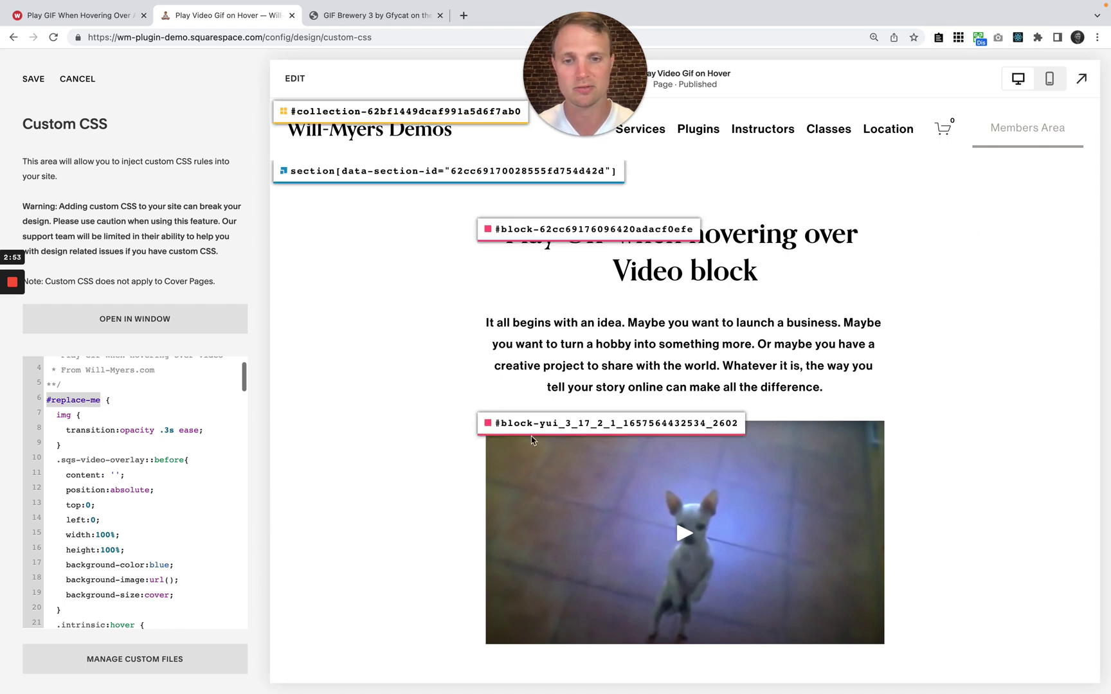
left_click(645, 426)
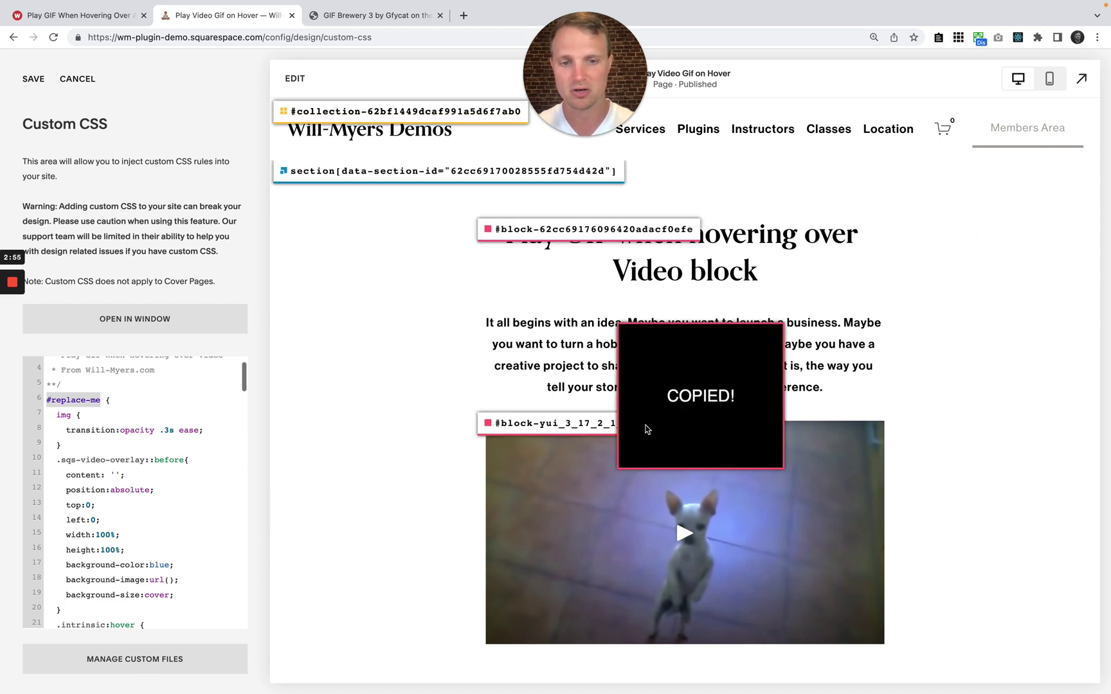
left_click(108, 400)
left_click_drag(101, 399, 44, 400)
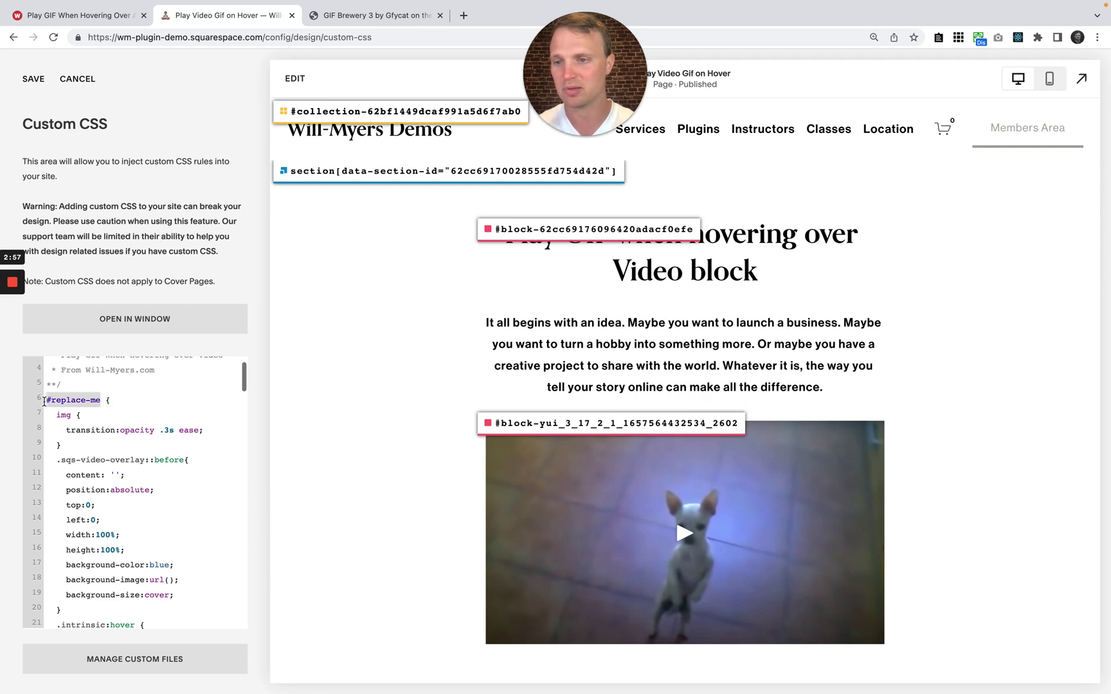
key("super+v")
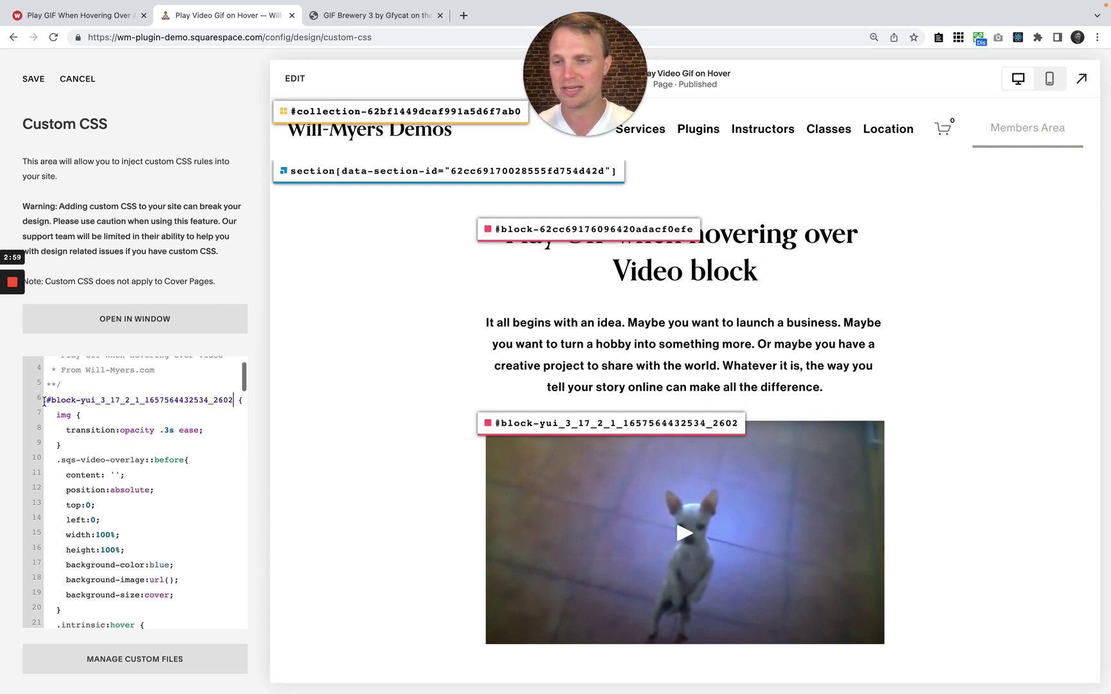
scroll(313, 366, "down", 2)
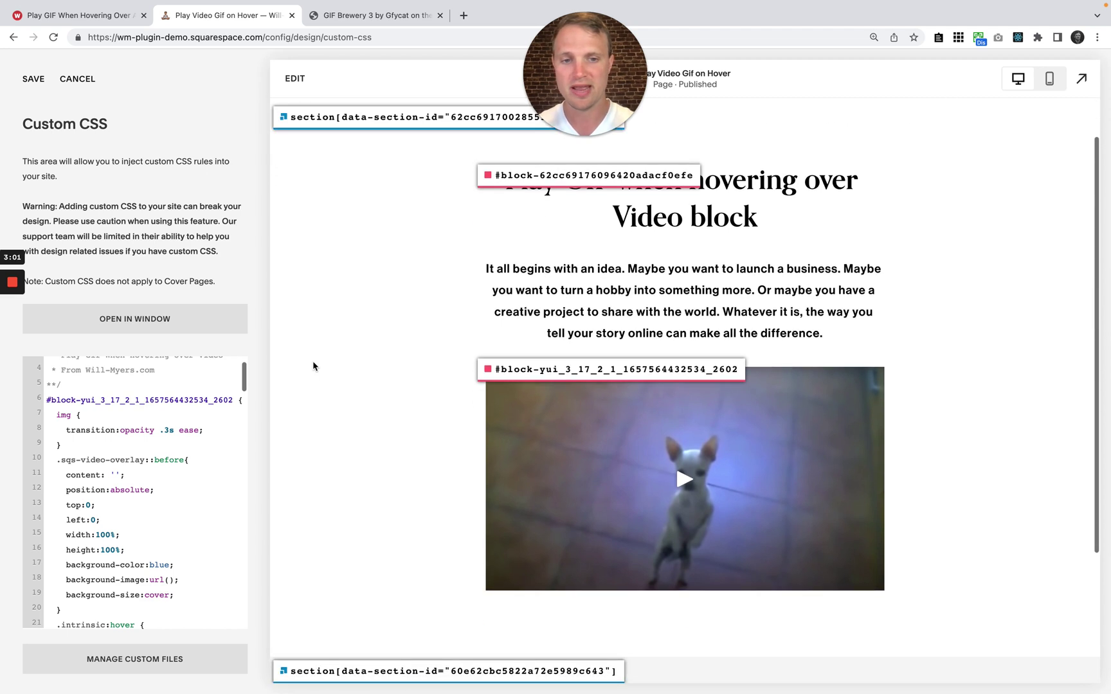
mouse_move(630, 459)
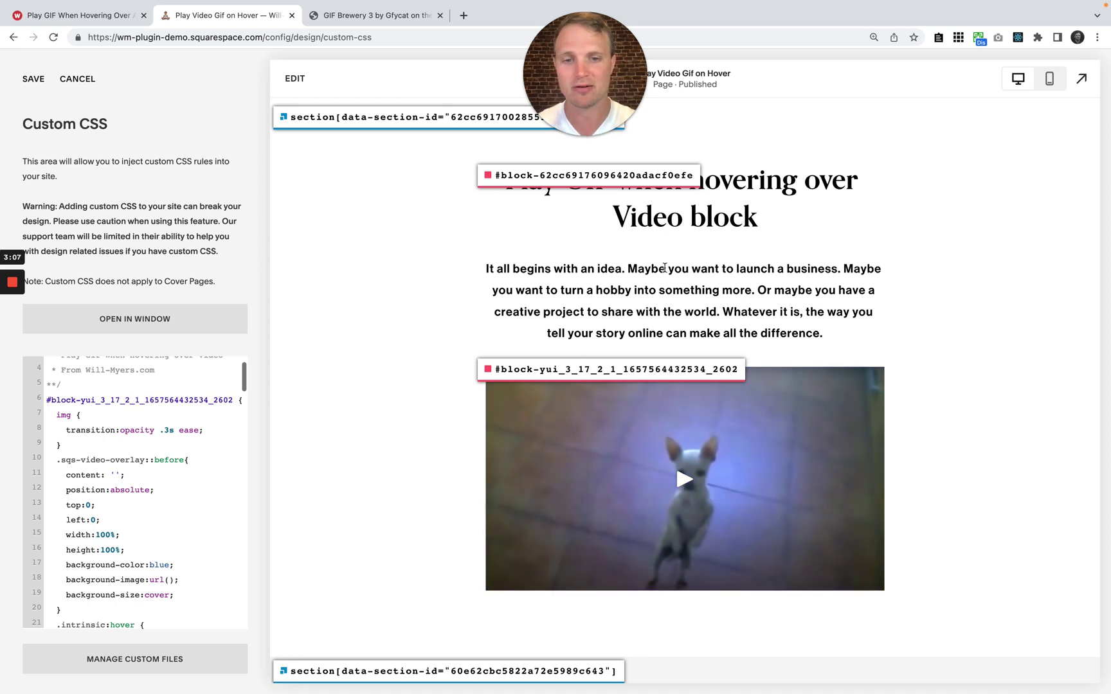
left_click(958, 37)
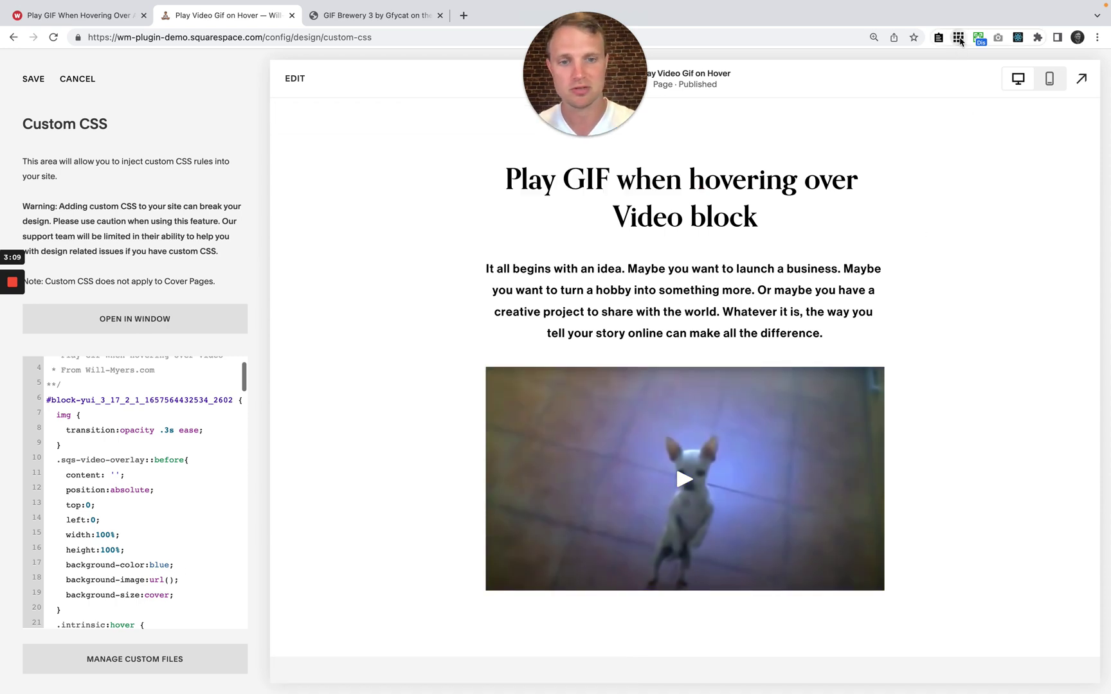
Step: Scroll to line 18 and place the cursor inside the empty url()
scroll(450, 322, "down", 1)
scroll(199, 574, "down", 3)
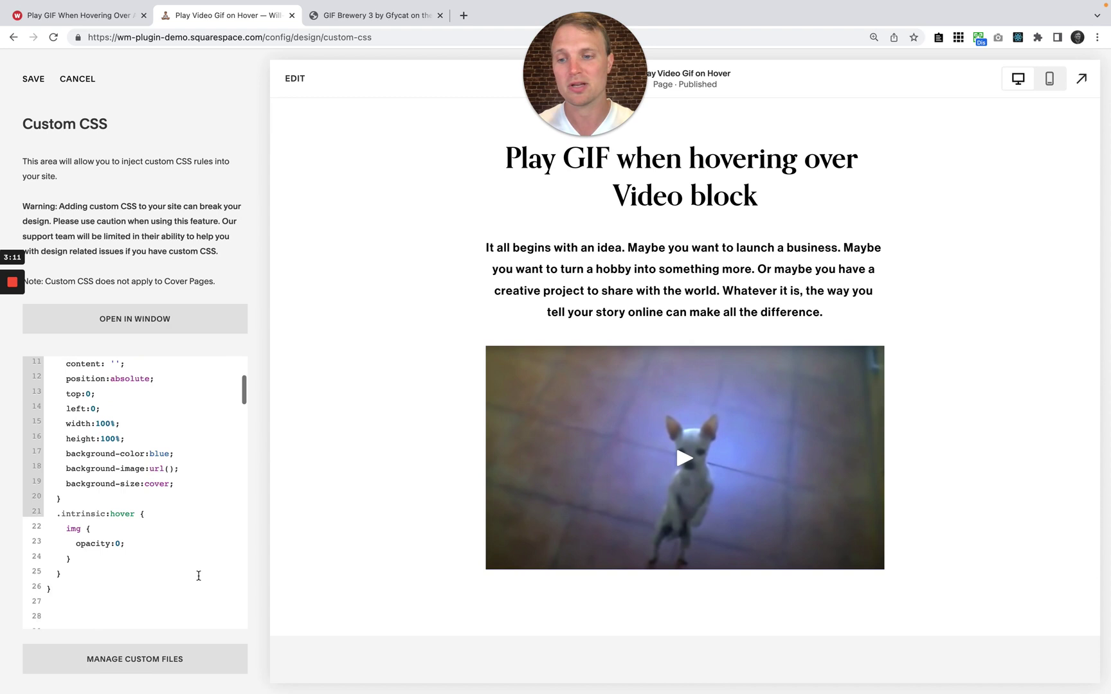
scroll(198, 575, "down", 1)
left_click_drag(61, 433, 191, 430)
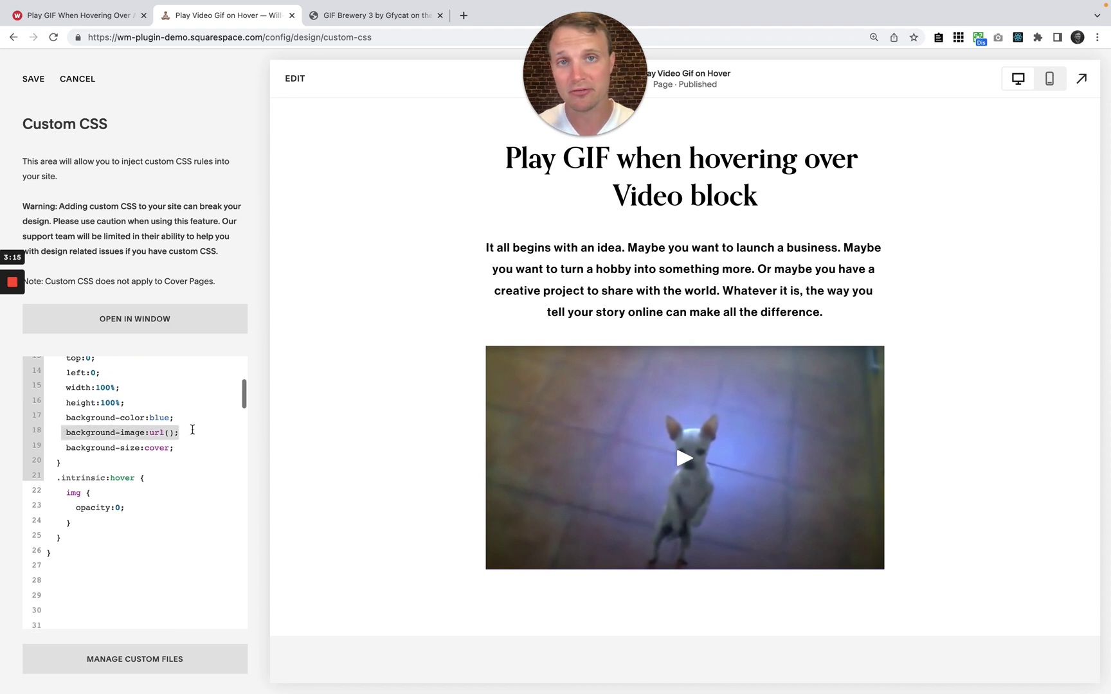
left_click(169, 433)
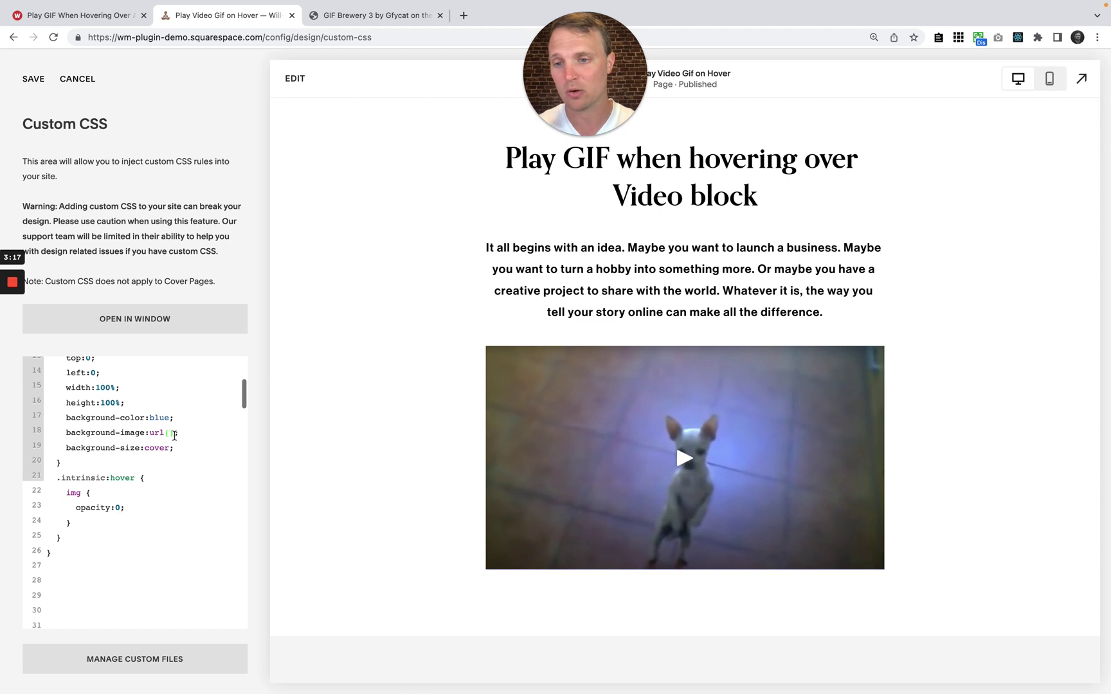
Step: Upload Dancing Chihuahua GIF.gif to the custom files and delete its duplicate copy
left_click(120, 667)
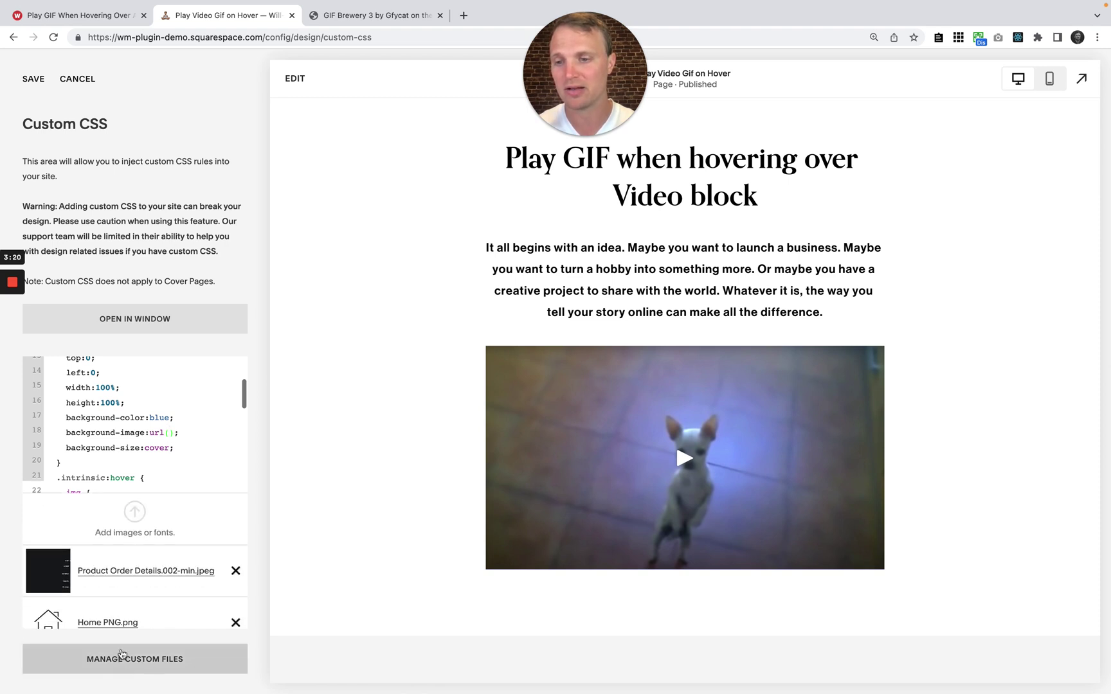
left_click(135, 514)
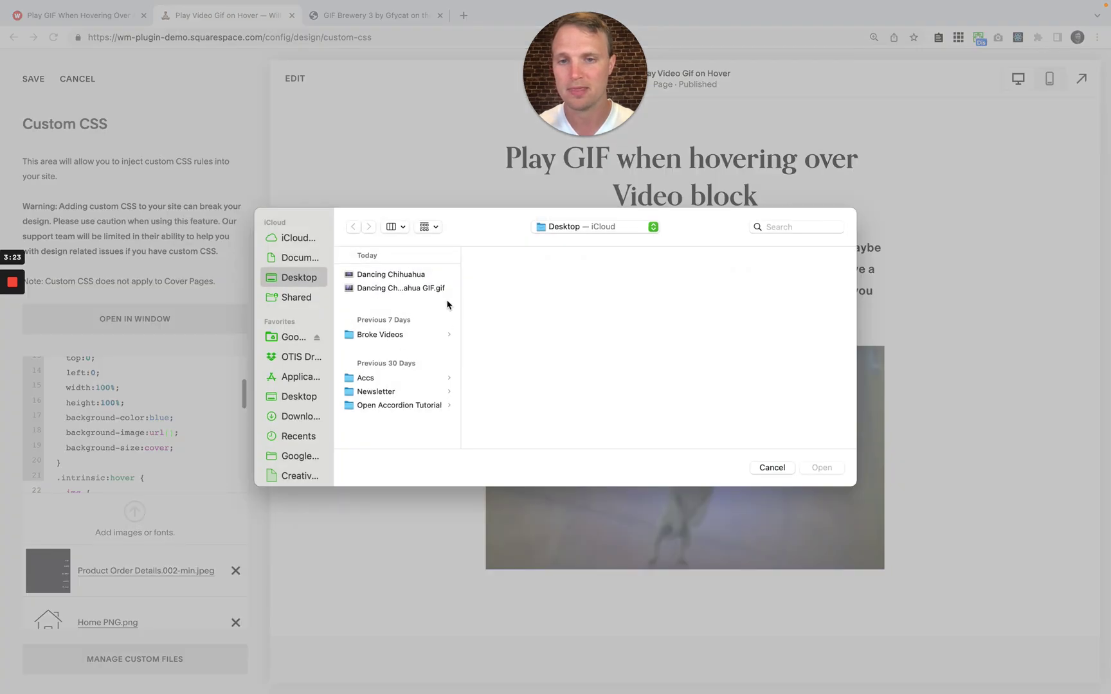
left_click(427, 294)
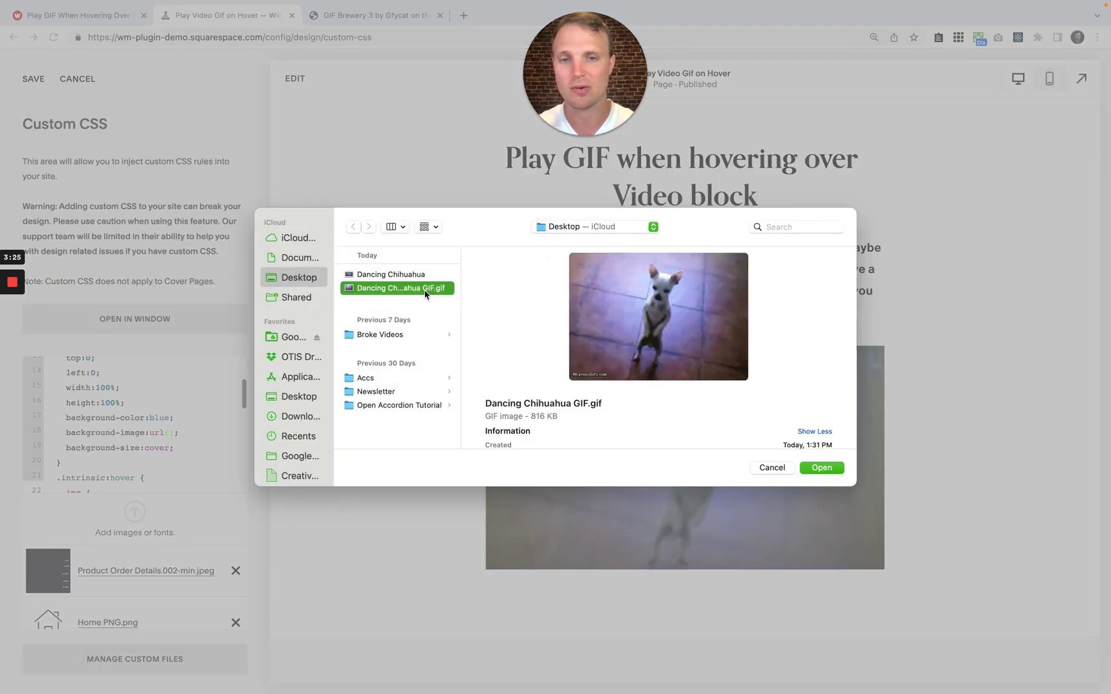
double_click(428, 293)
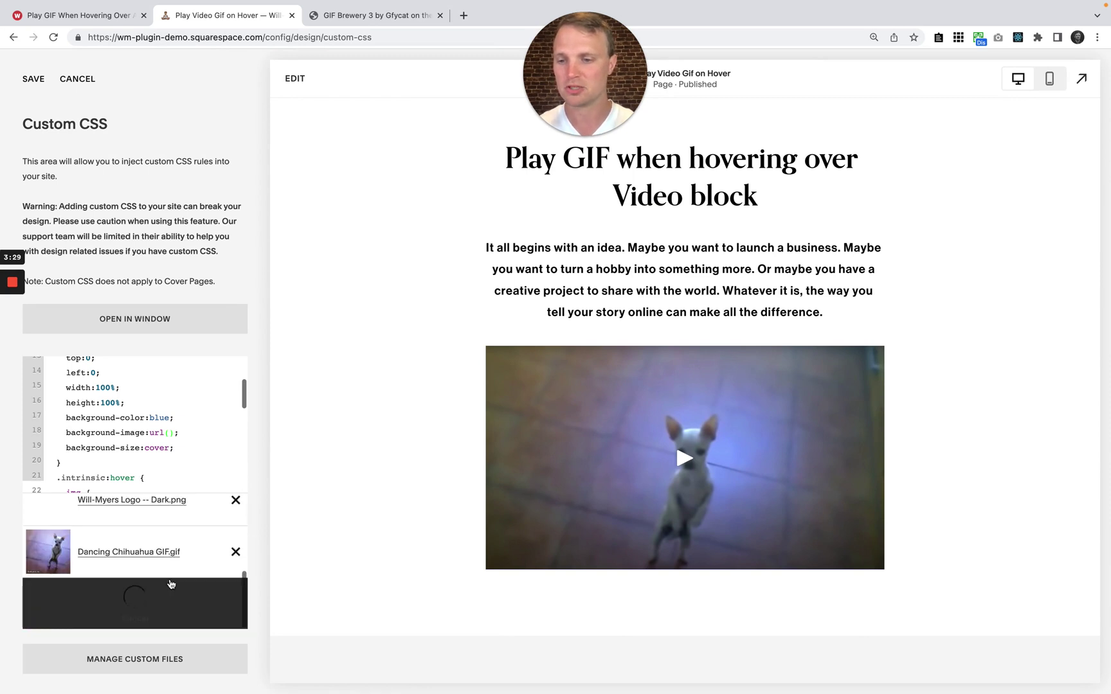
left_click(236, 552)
left_click(296, 585)
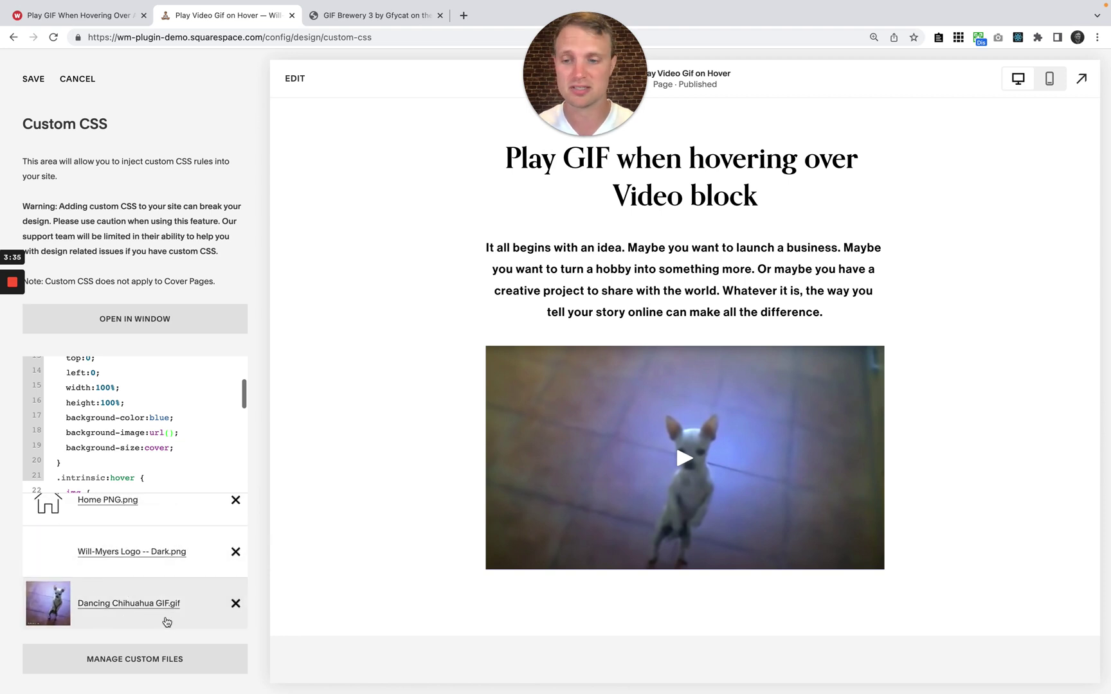
left_click(170, 433)
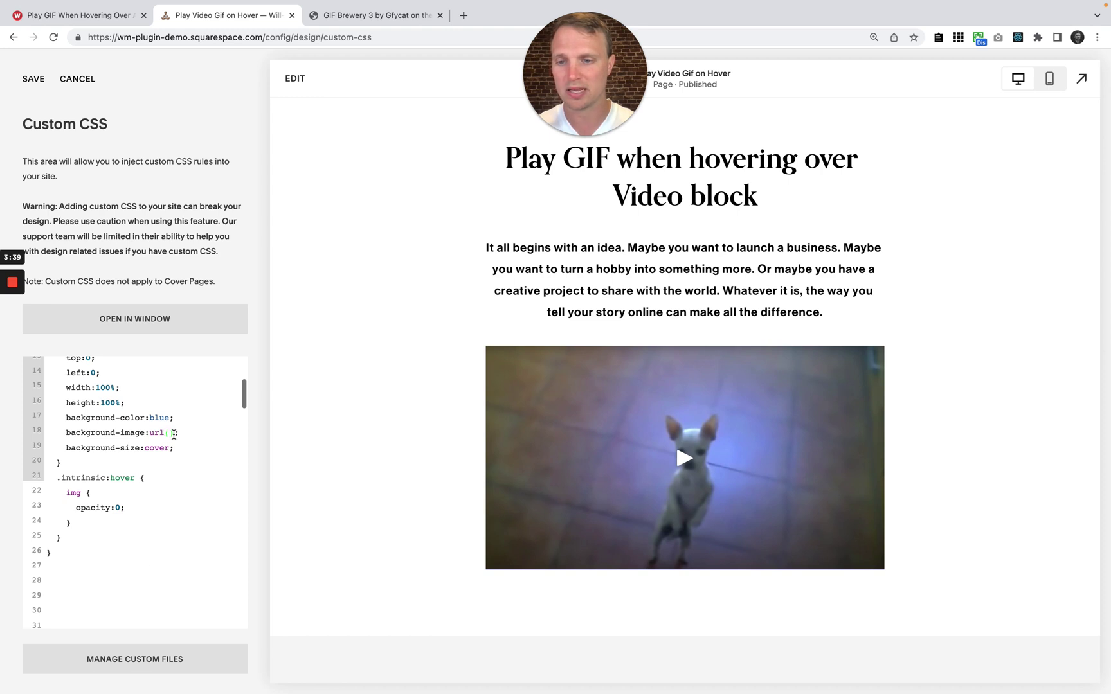
left_click(126, 648)
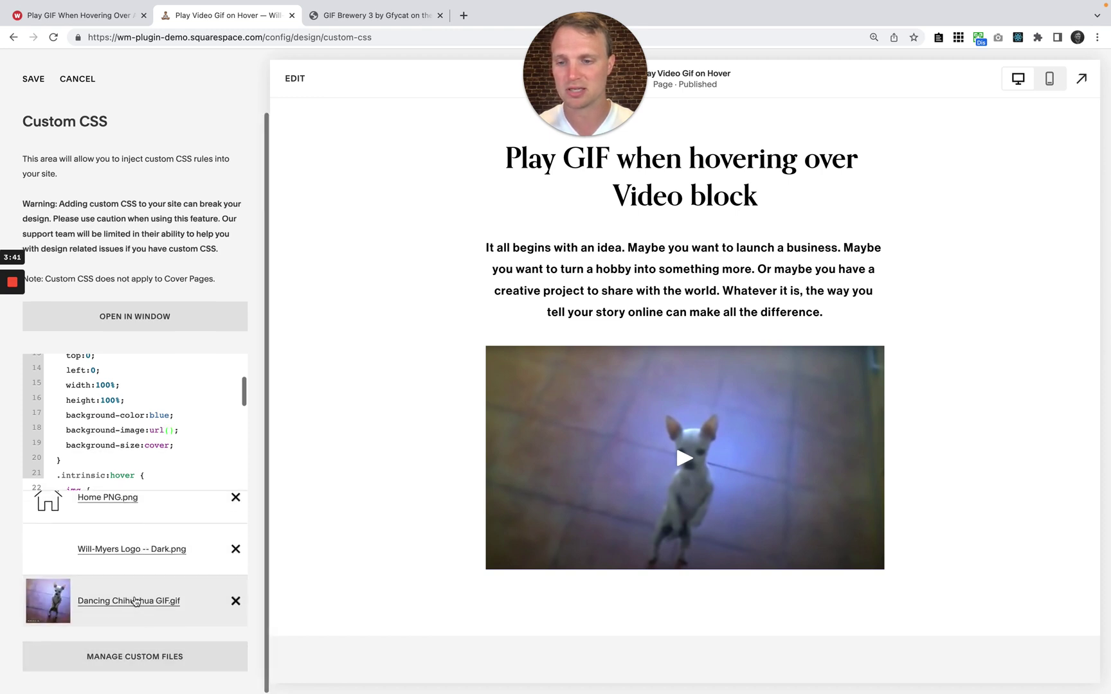
Step: Insert the Dancing Chihuahua GIF's file address into url() on line 18 and save the CSS
left_click(135, 601)
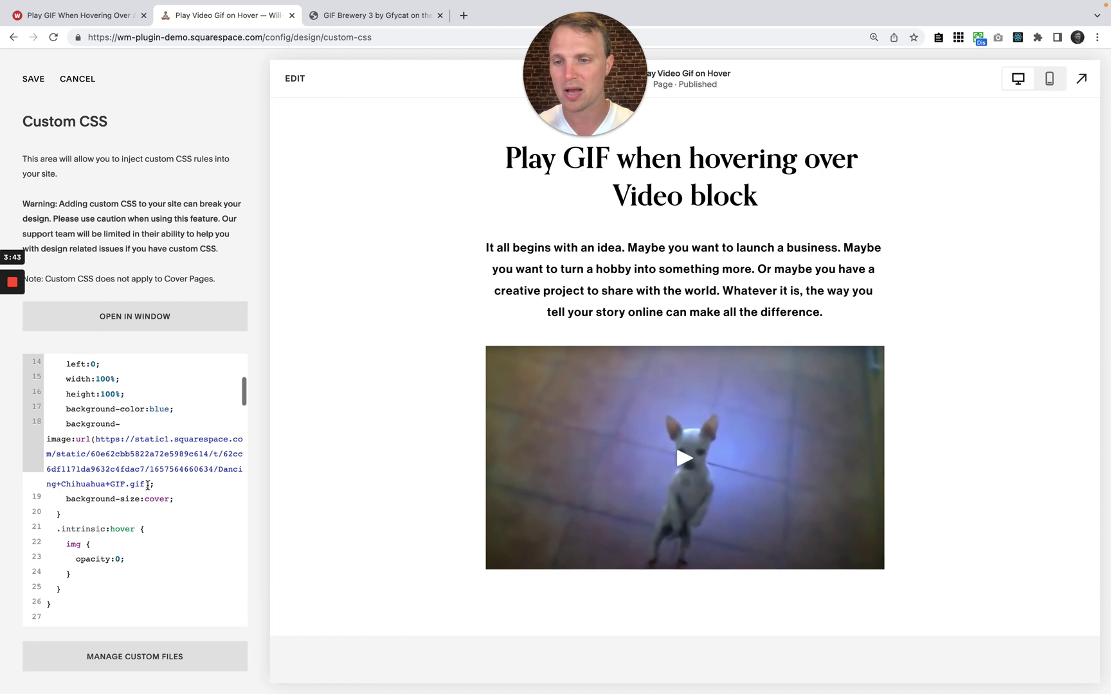
left_click_drag(147, 484, 98, 445)
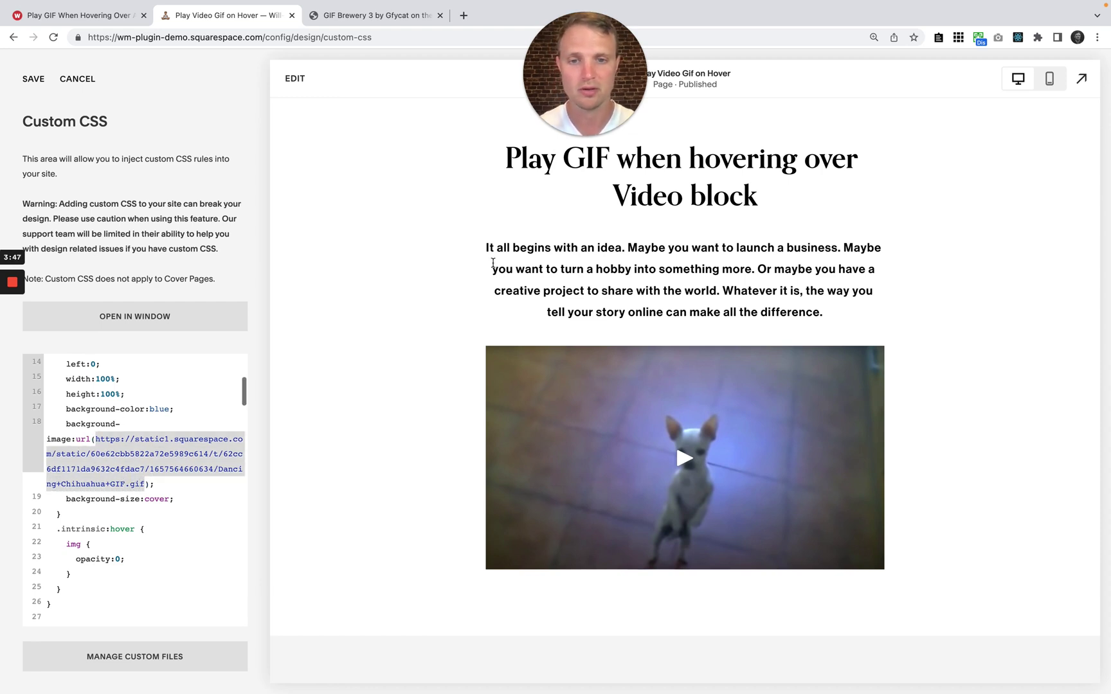
mouse_move(590, 365)
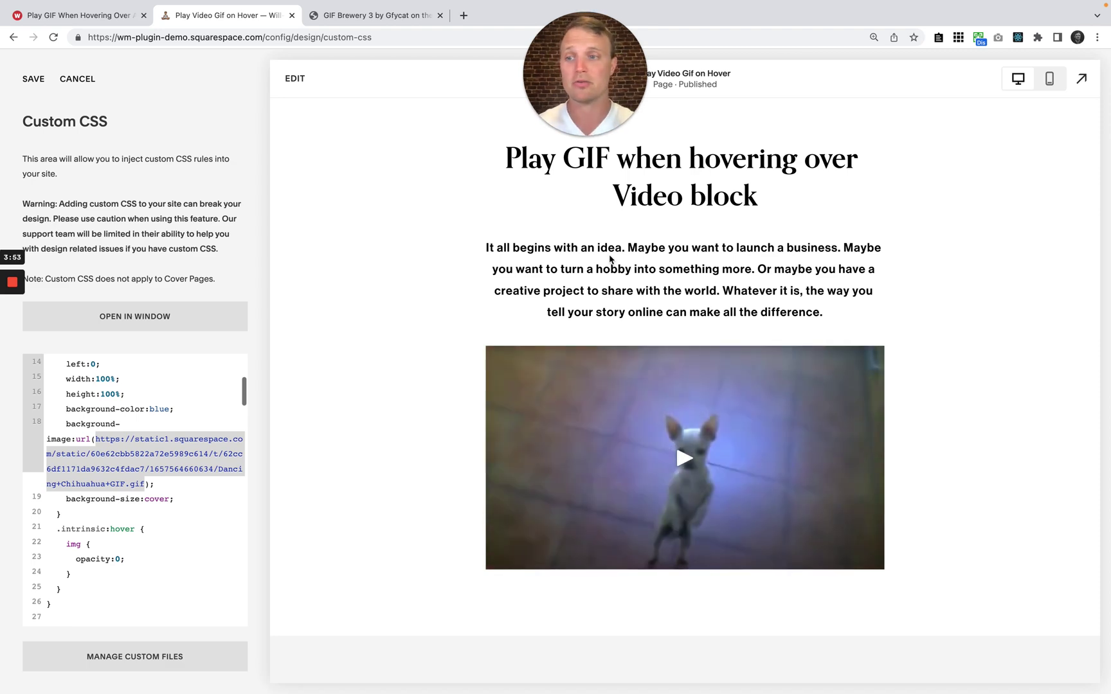
left_click(32, 79)
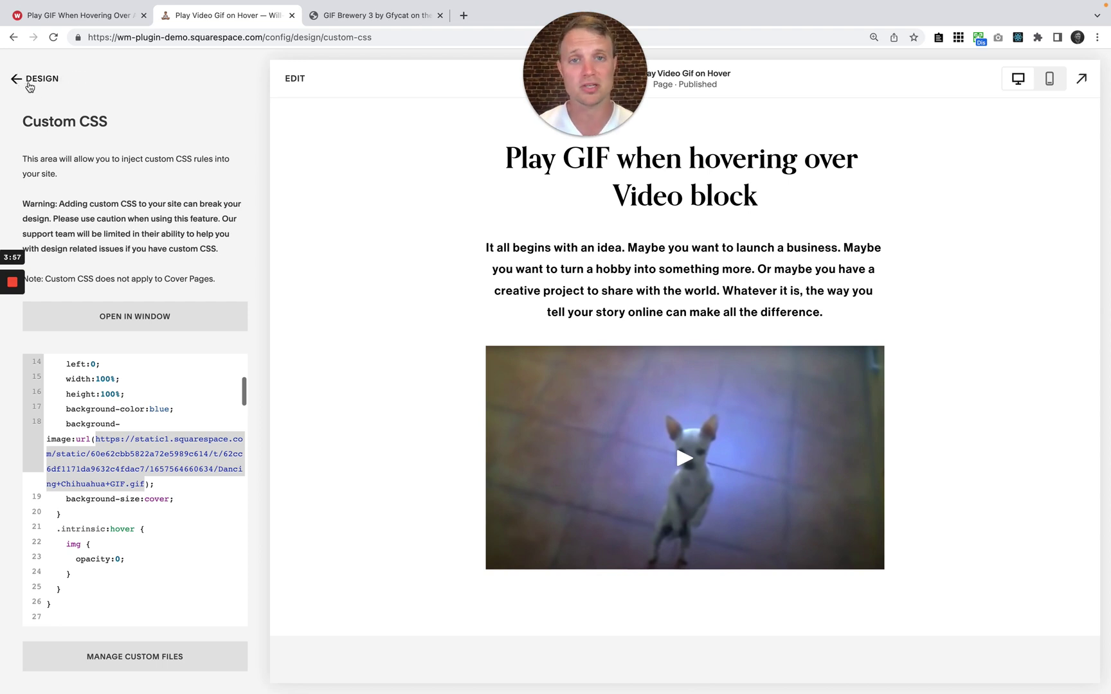